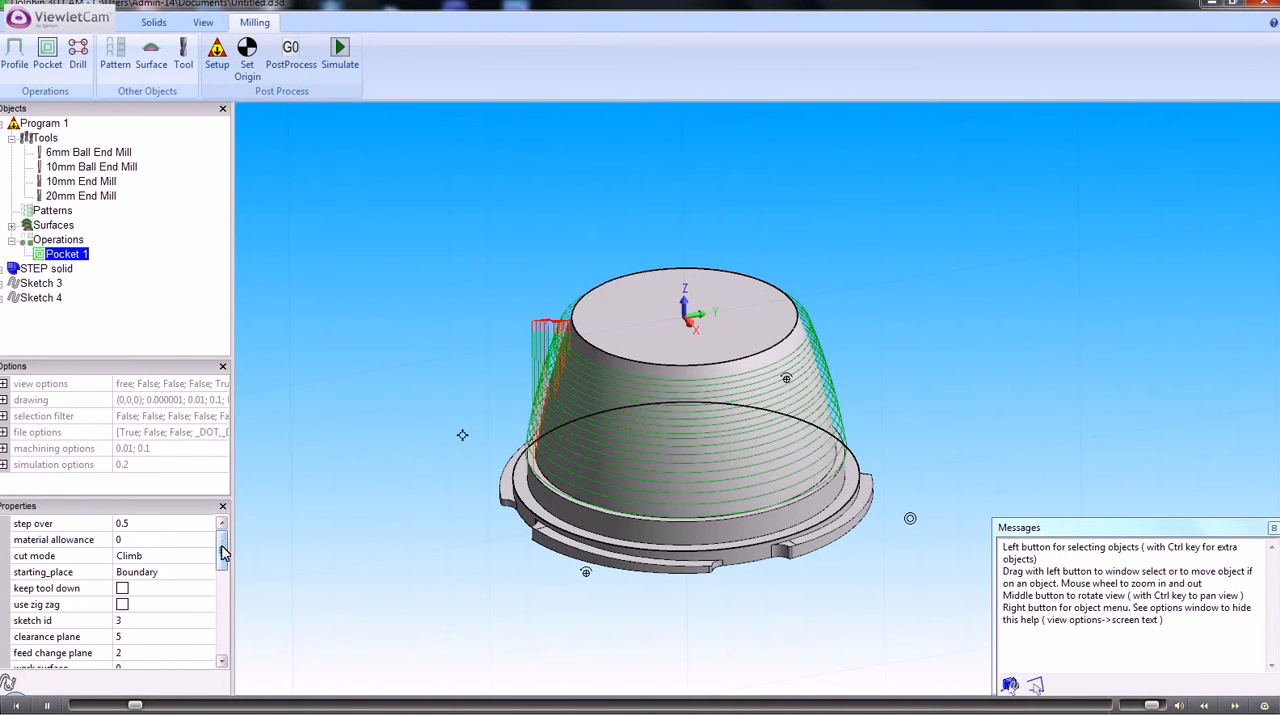
Deactivate the Pocket 1 operation and turn off its visibility
drag(222, 548, 222, 632)
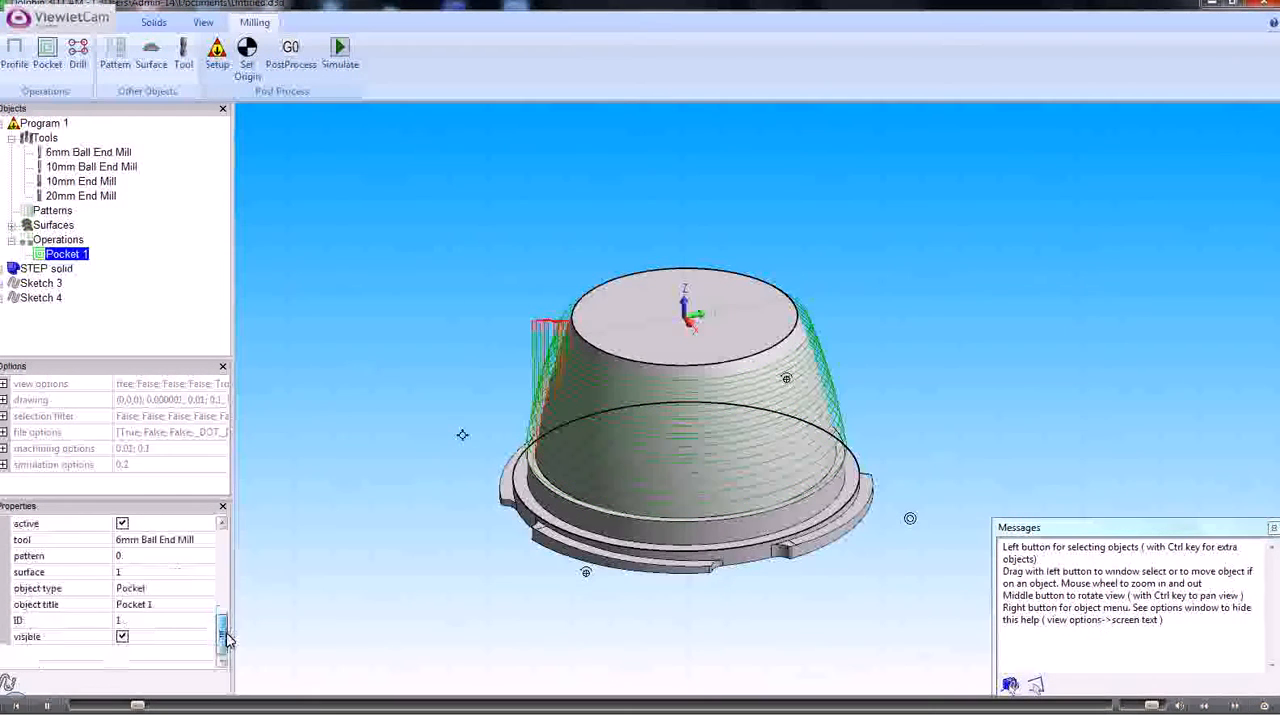
click(122, 524)
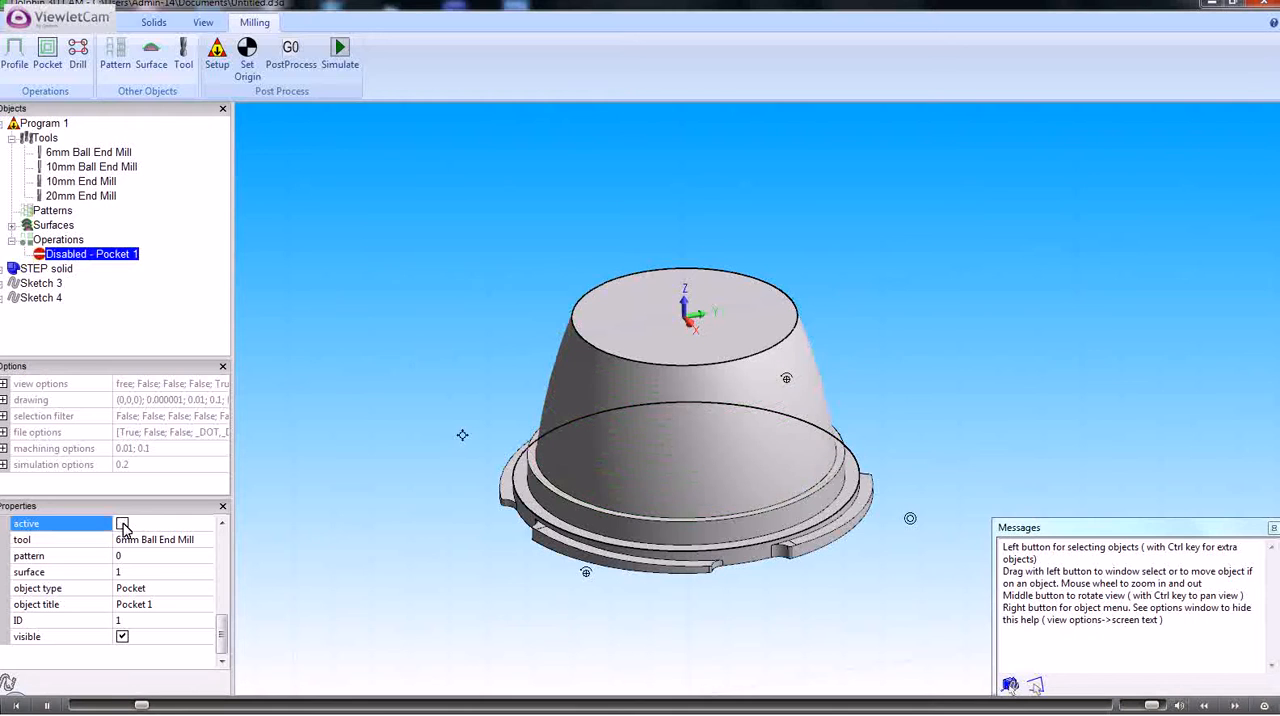
click(122, 637)
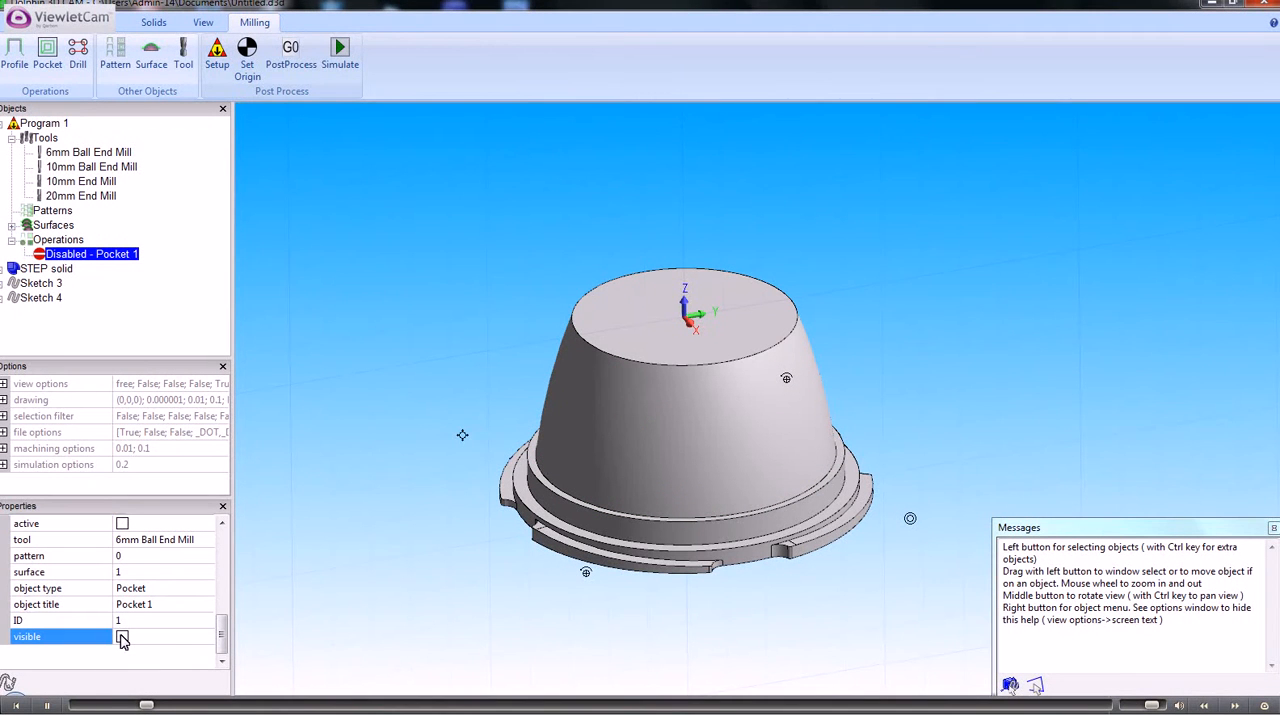
click(122, 524)
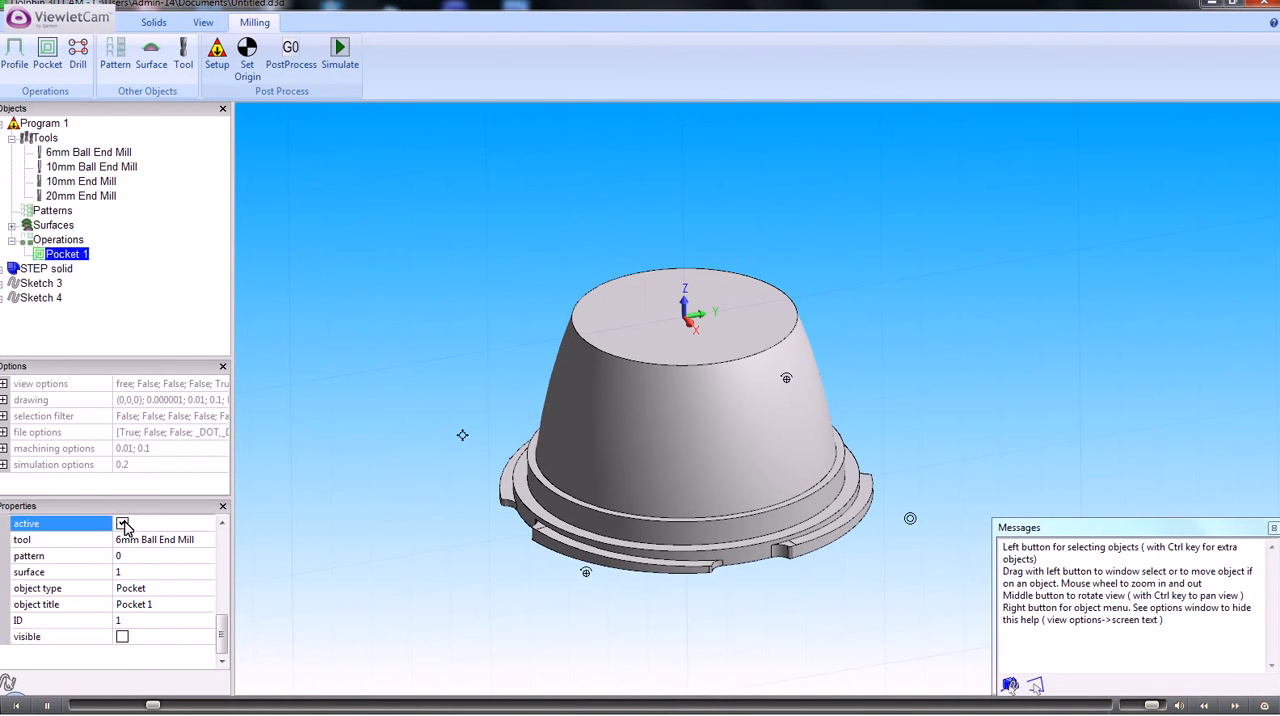
click(122, 637)
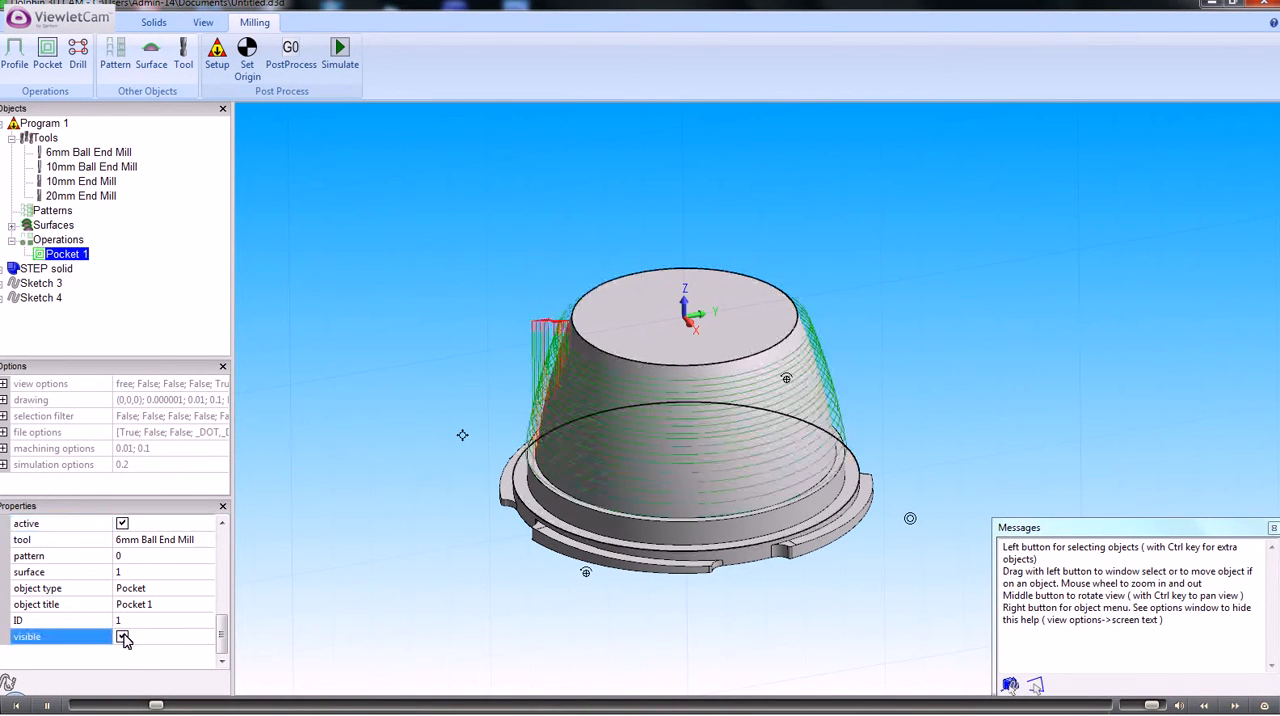
click(122, 524)
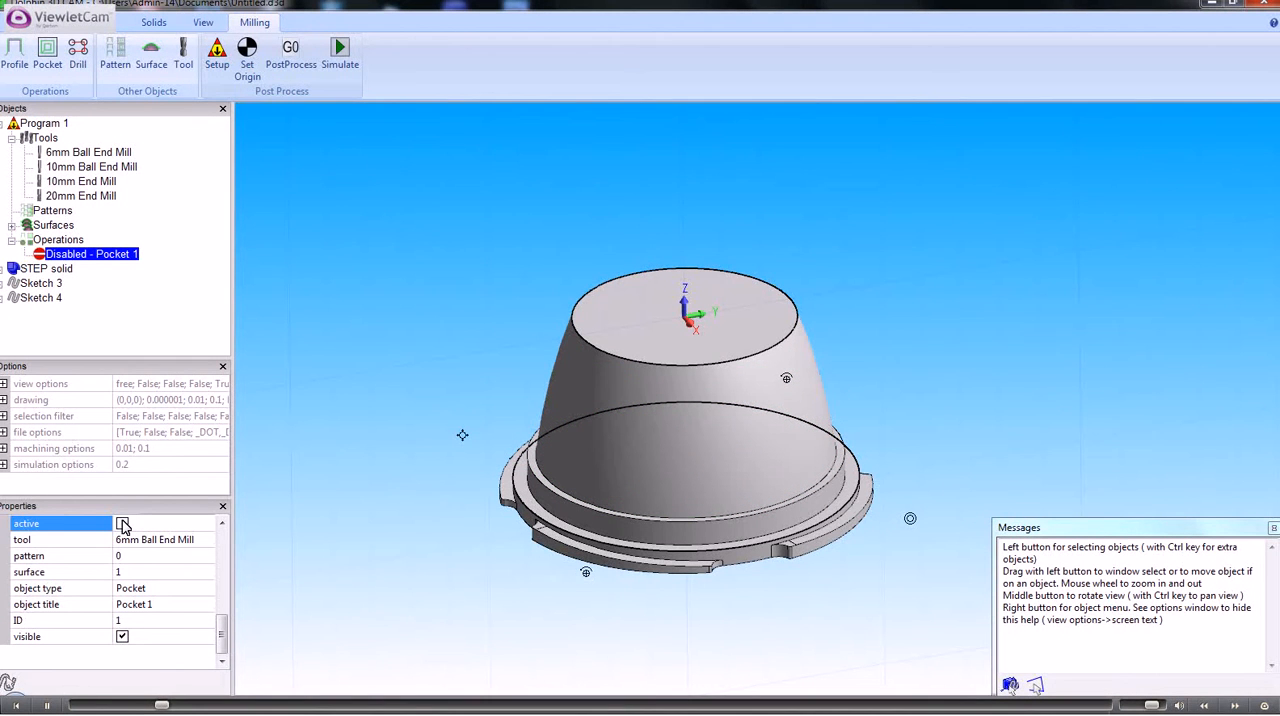
click(122, 637)
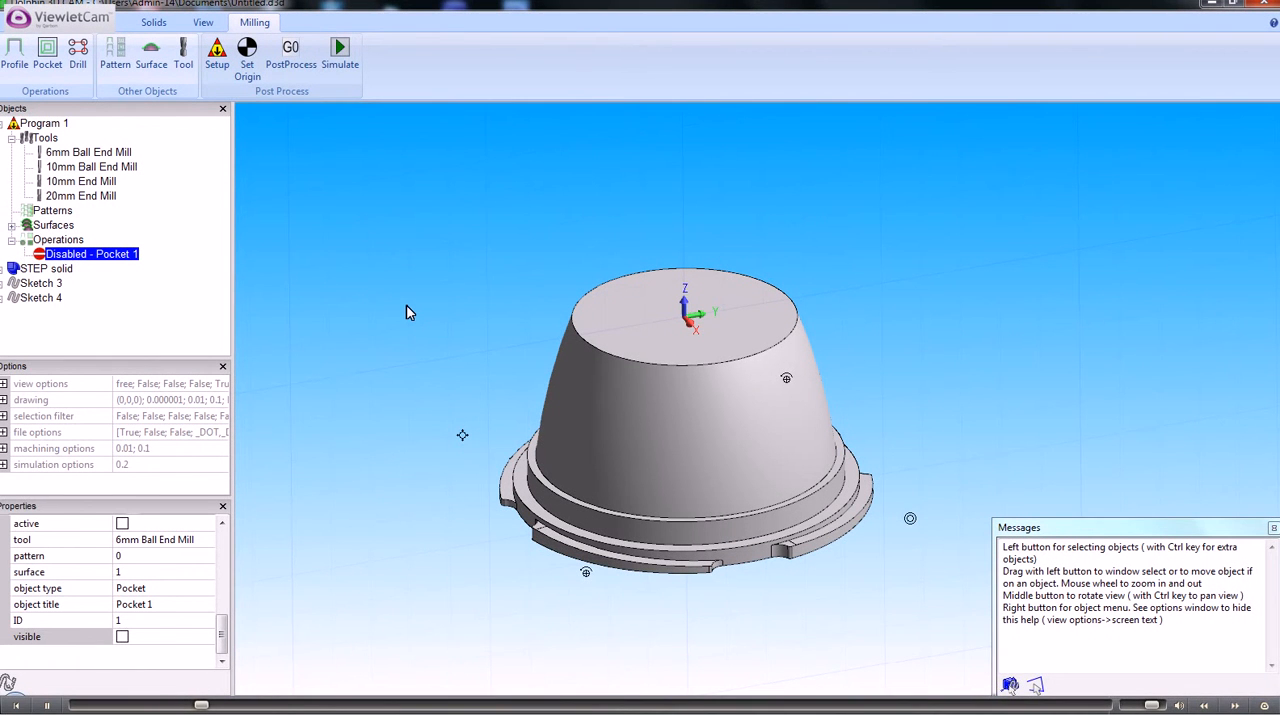
middle_drag(417, 306, 425, 320)
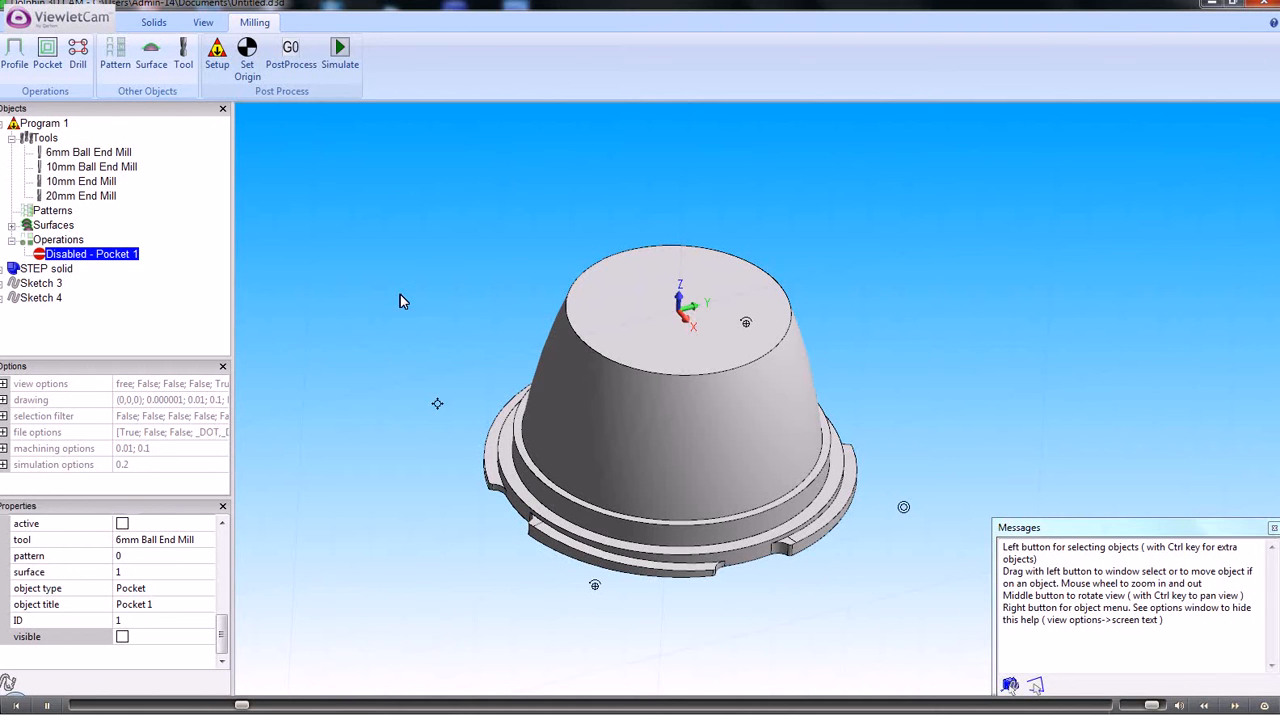
right_click(398, 322)
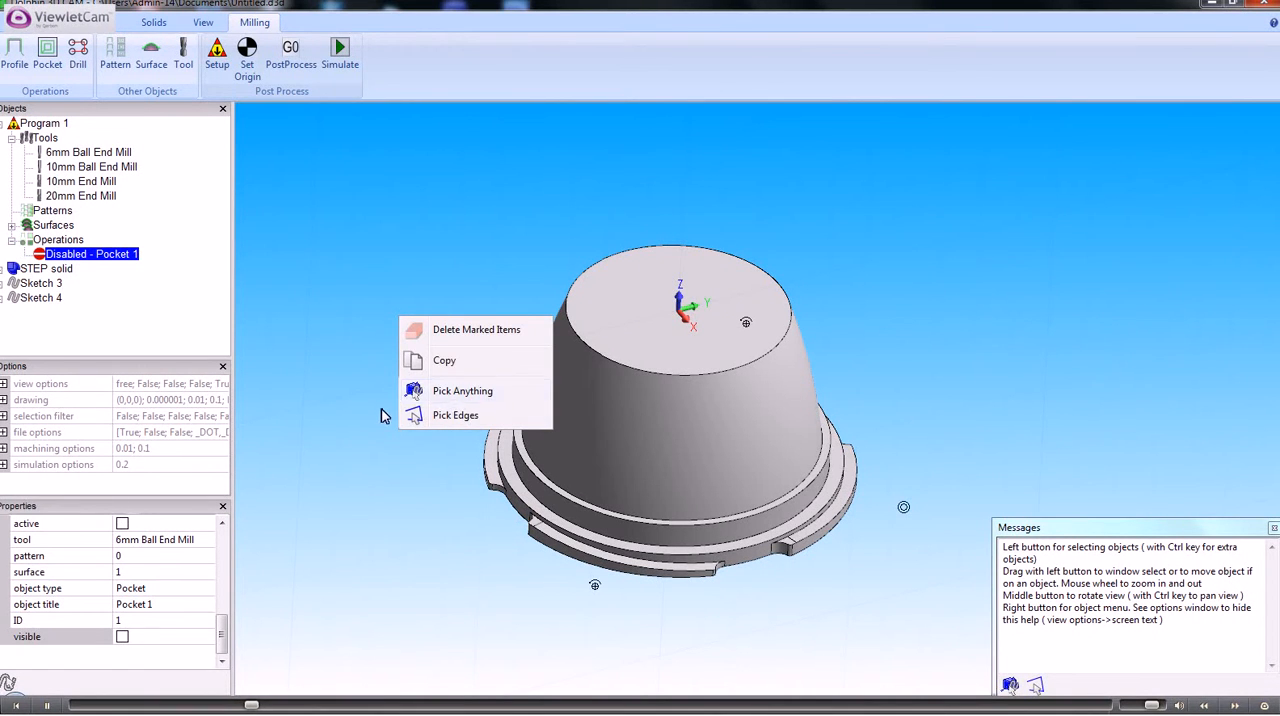
click(394, 413)
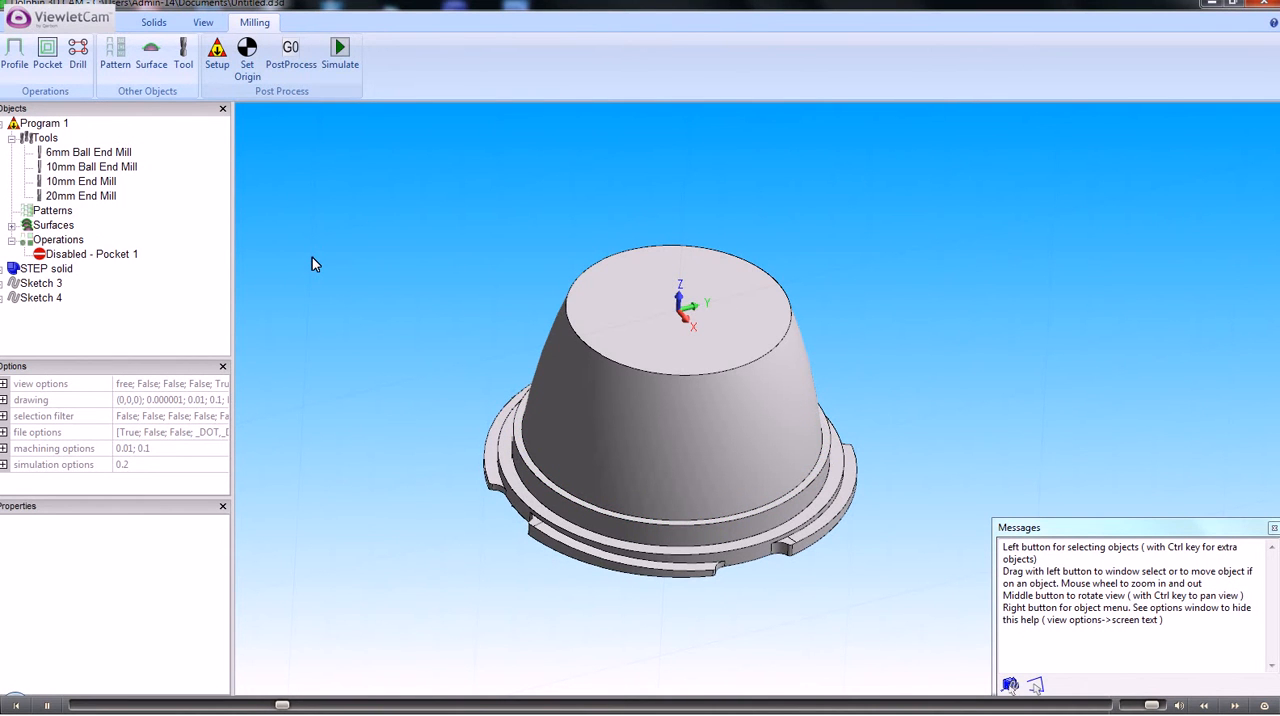
Rename Sketch 3 as "pocket1 sketch"
click(46, 286)
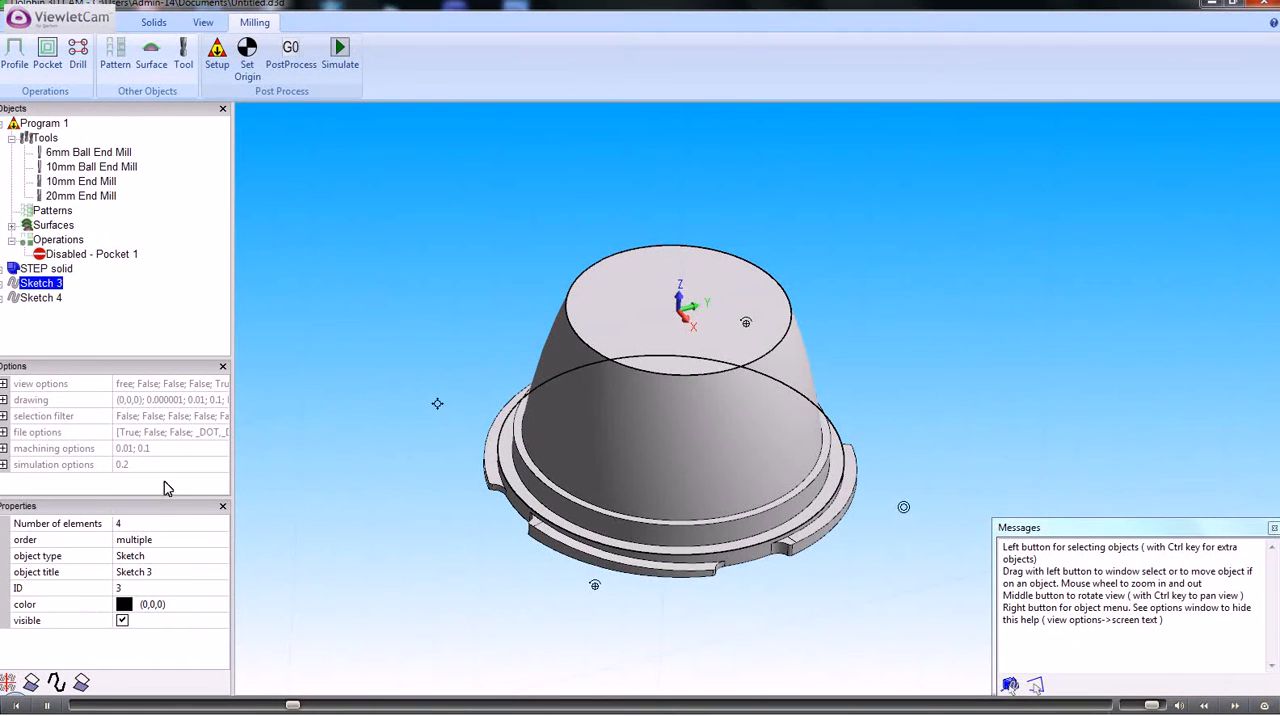
click(161, 572)
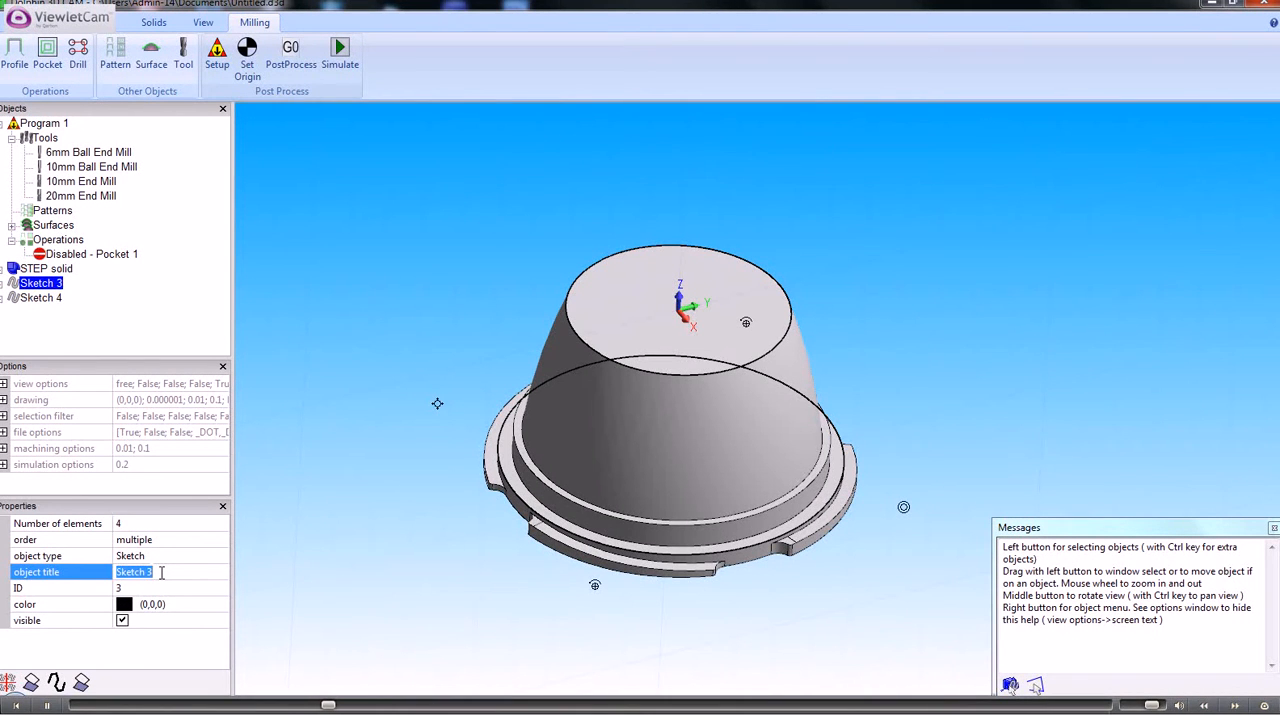
text(pocket1 ske)
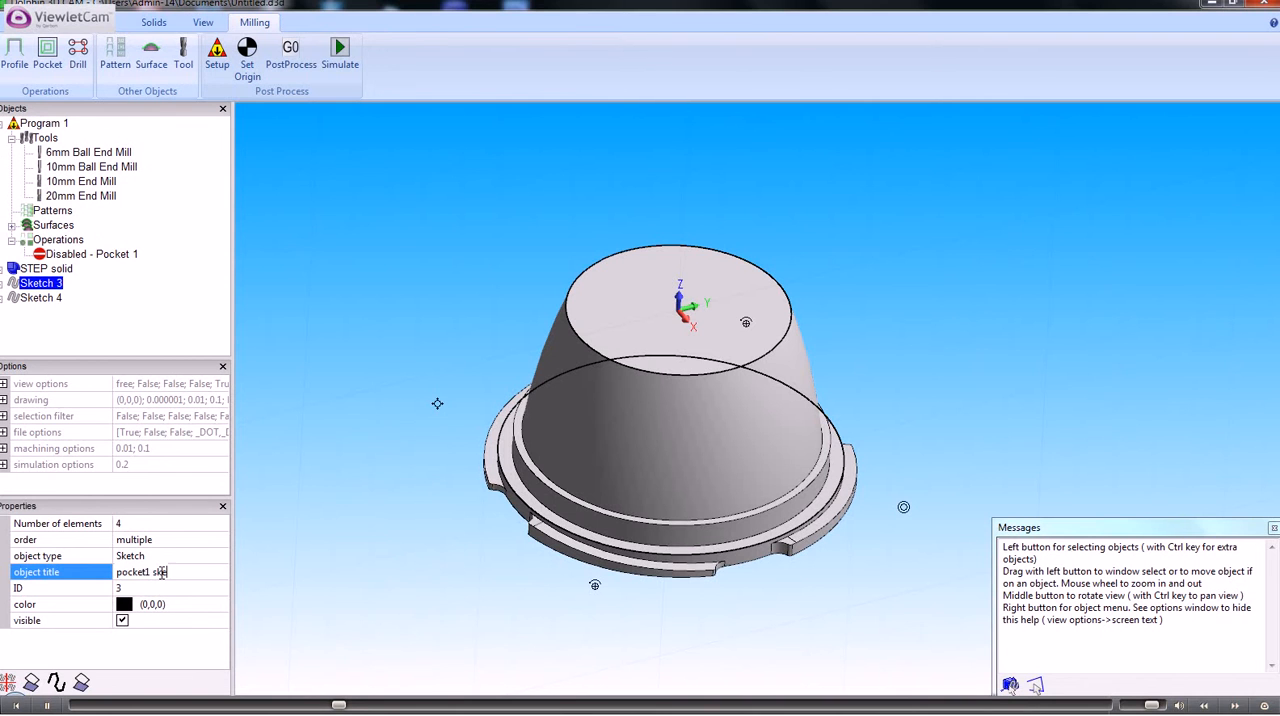
text(cth)
key(BackSpace)
key(BackSpace)
key(BackSpace)
text(tch)
key(Return)
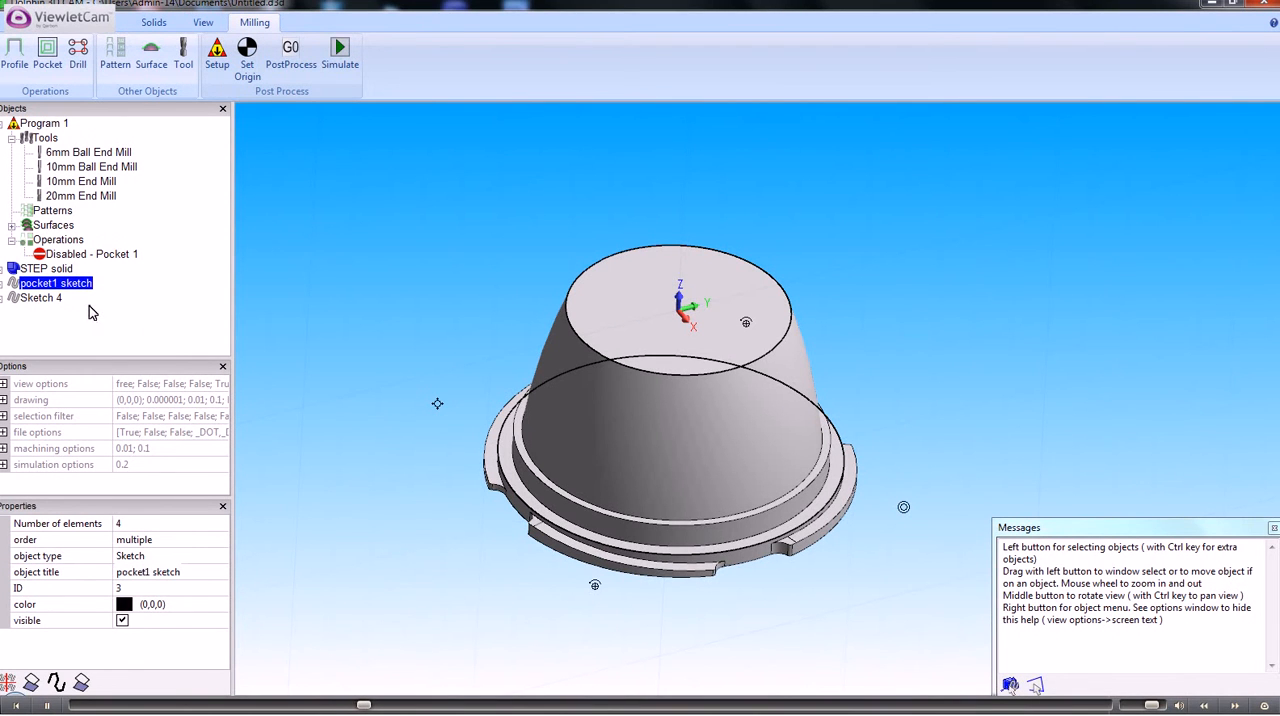
Make a sketch from the narrow ring-shaped ledge face around the cone's base and split it into separate sketches
right_click(519, 433)
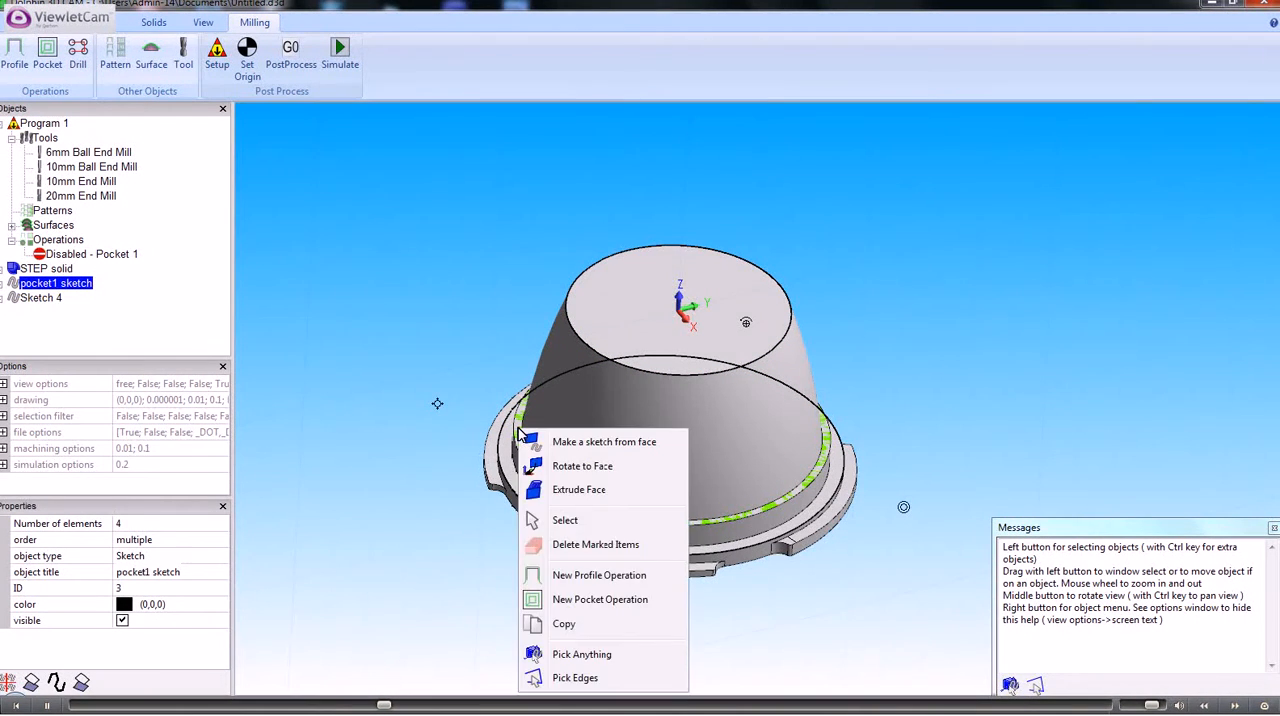
click(557, 438)
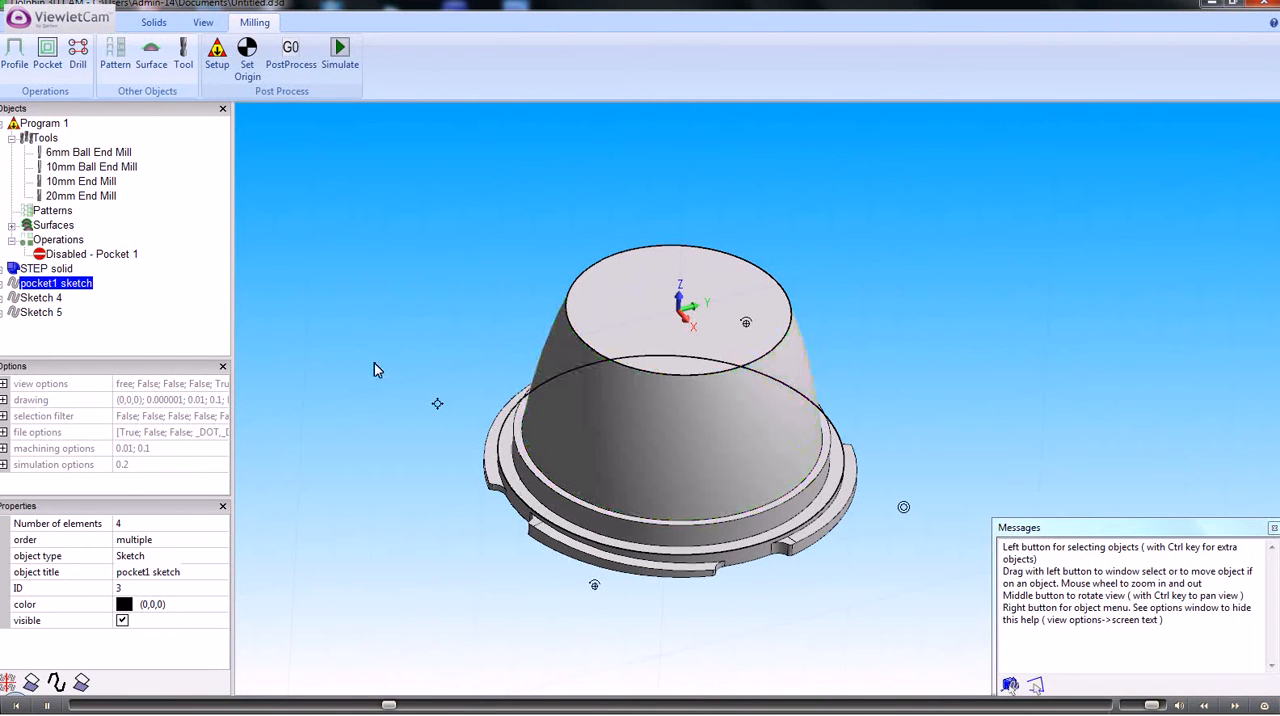
click(50, 313)
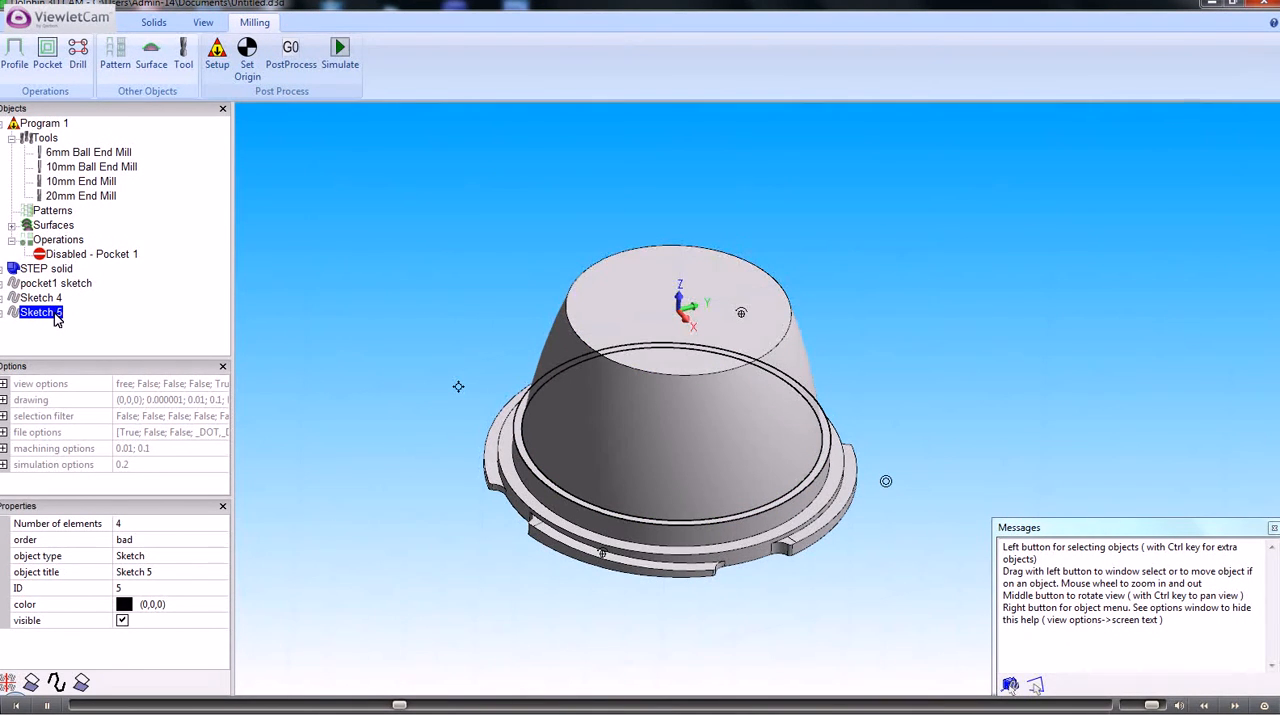
right_click(55, 316)
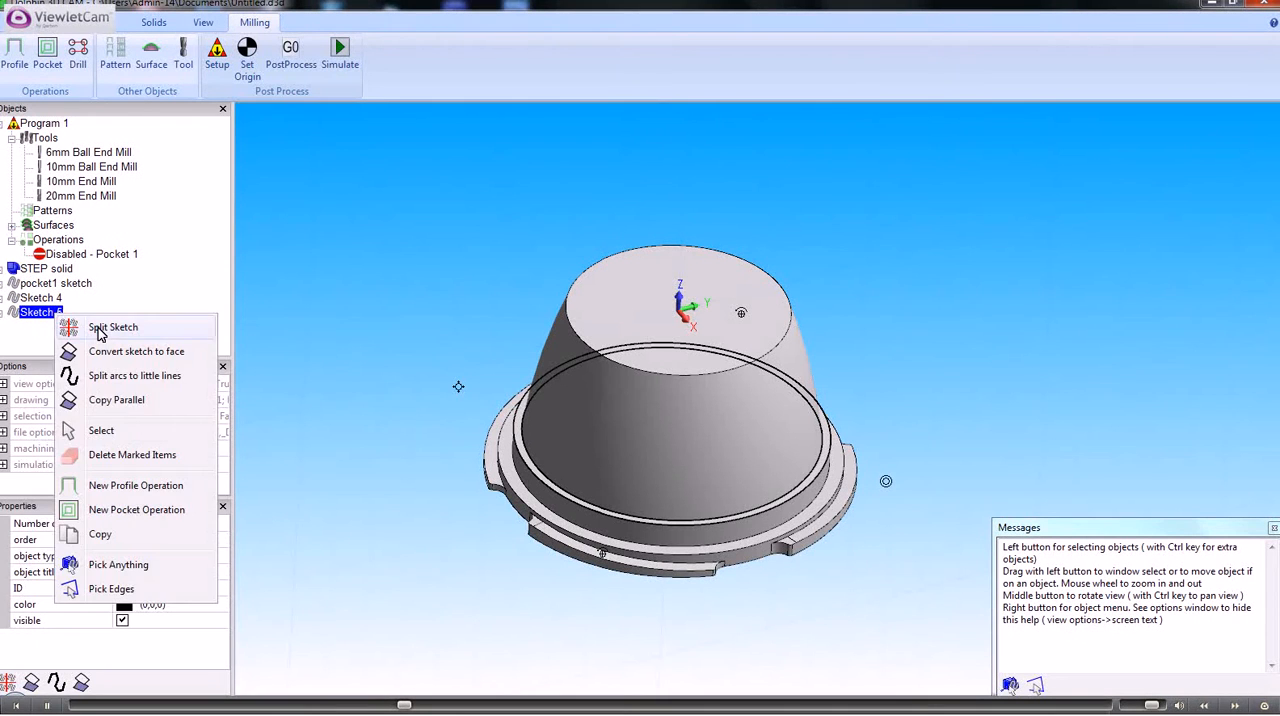
click(99, 333)
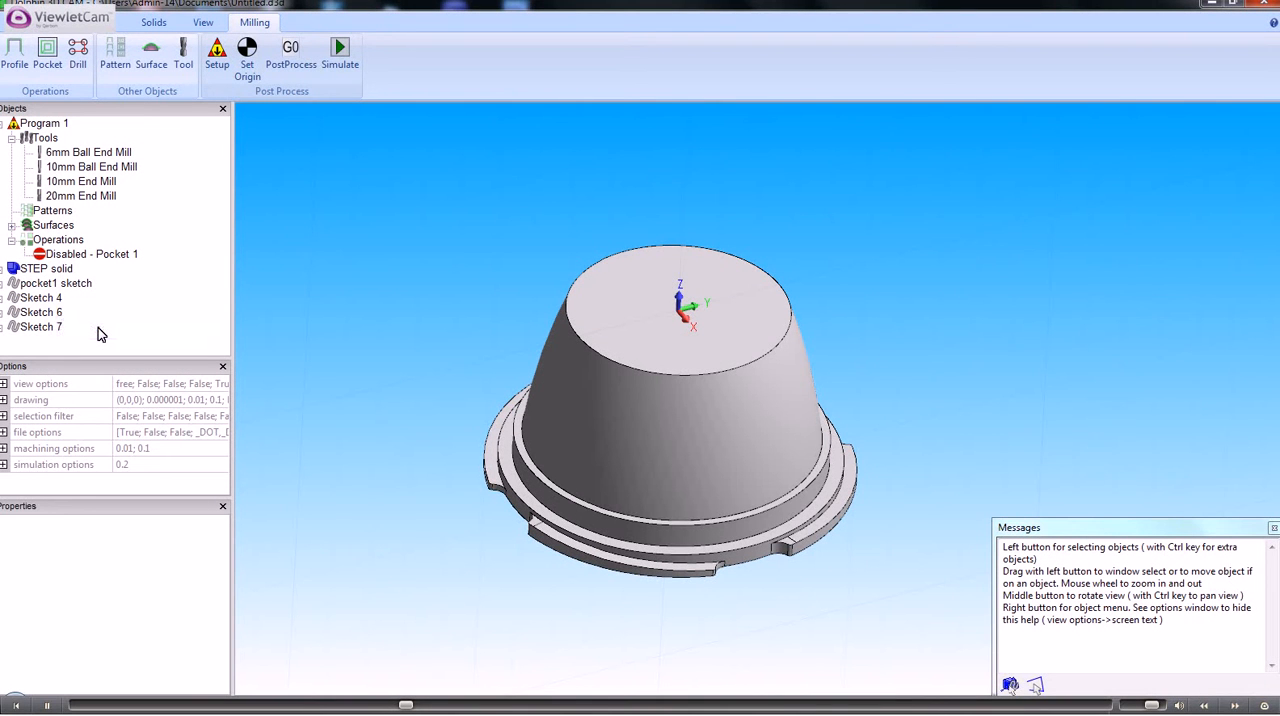
Inspect the two split sketches and rename the inner circle, Sketch 7, as "first step"
click(44, 318)
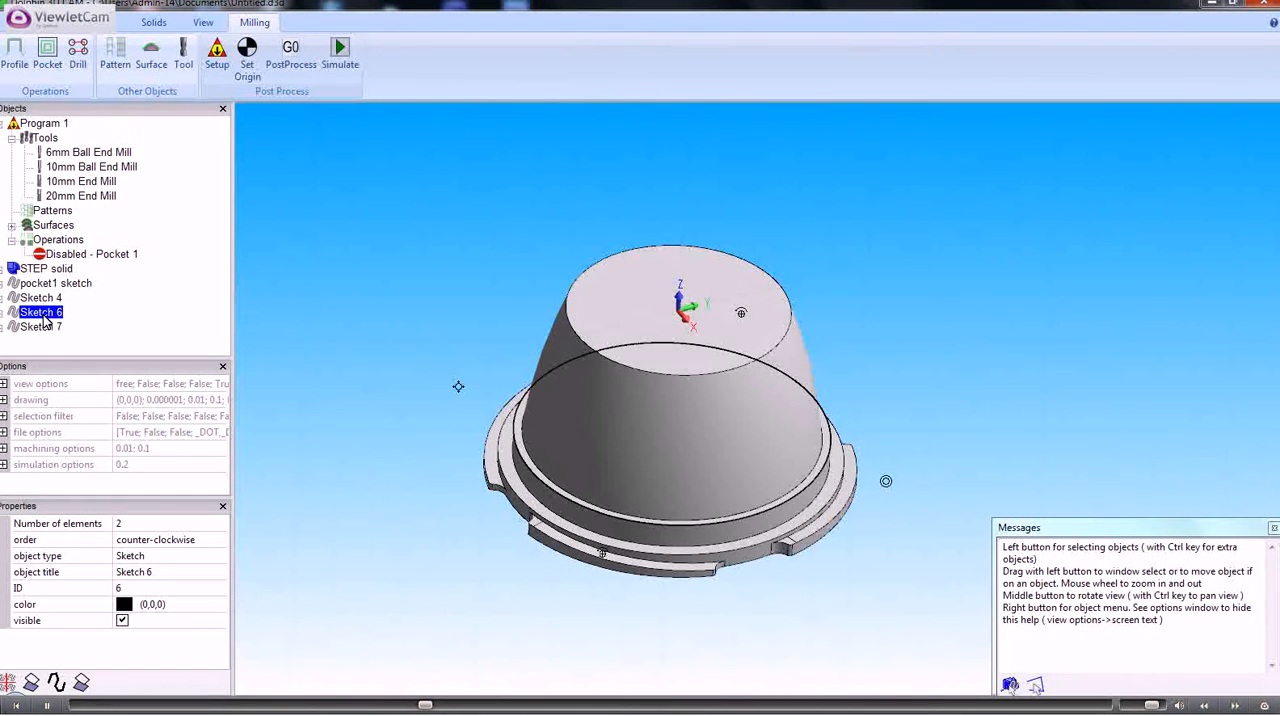
click(51, 328)
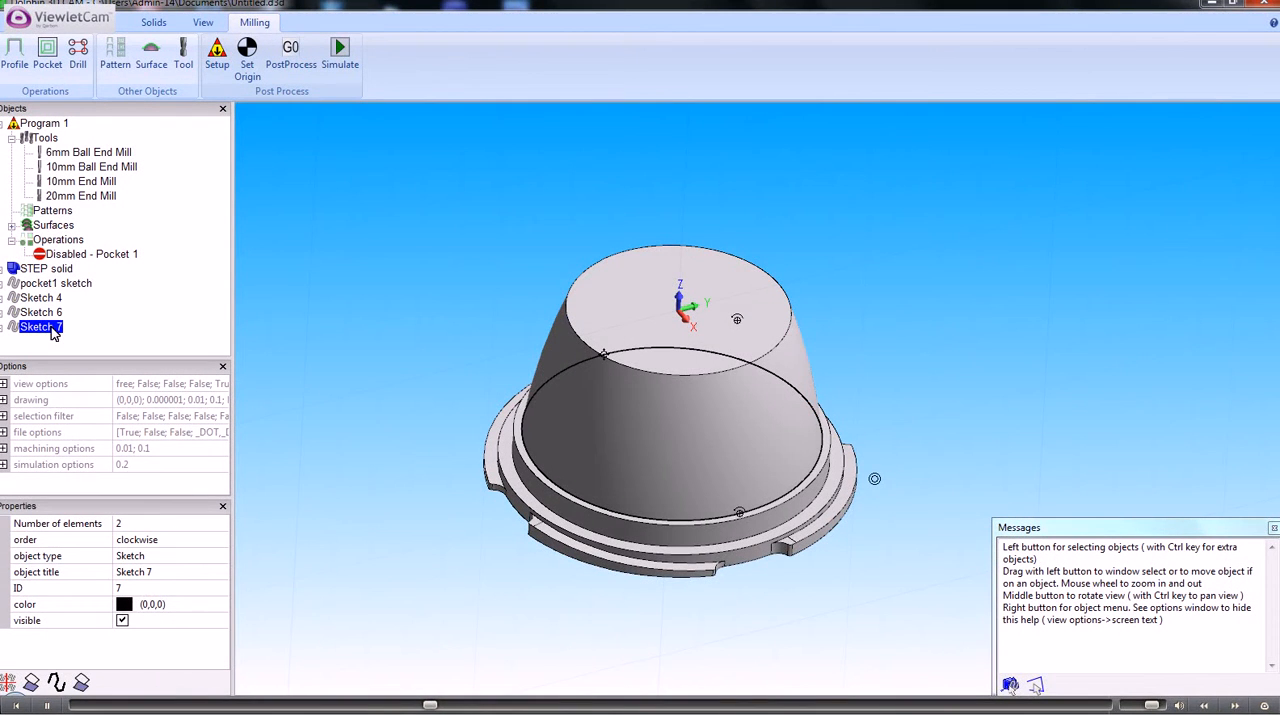
click(150, 571)
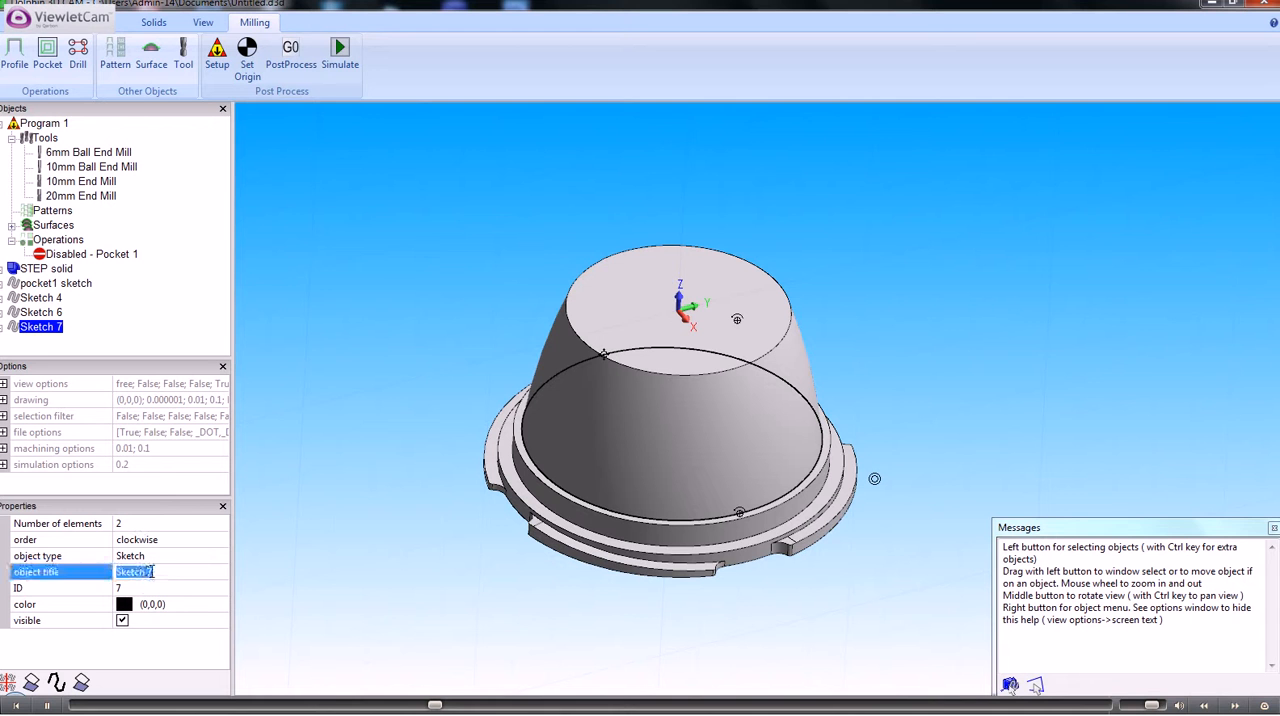
text(firs)
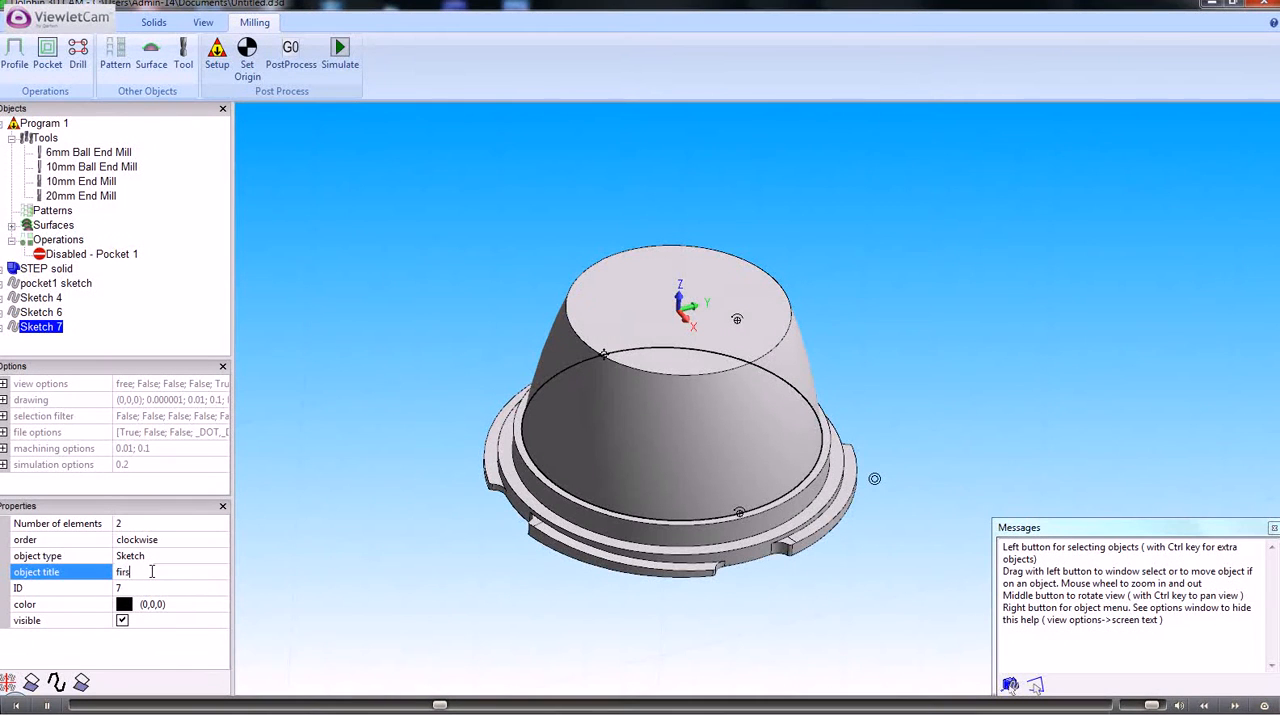
text(t step)
key(Return)
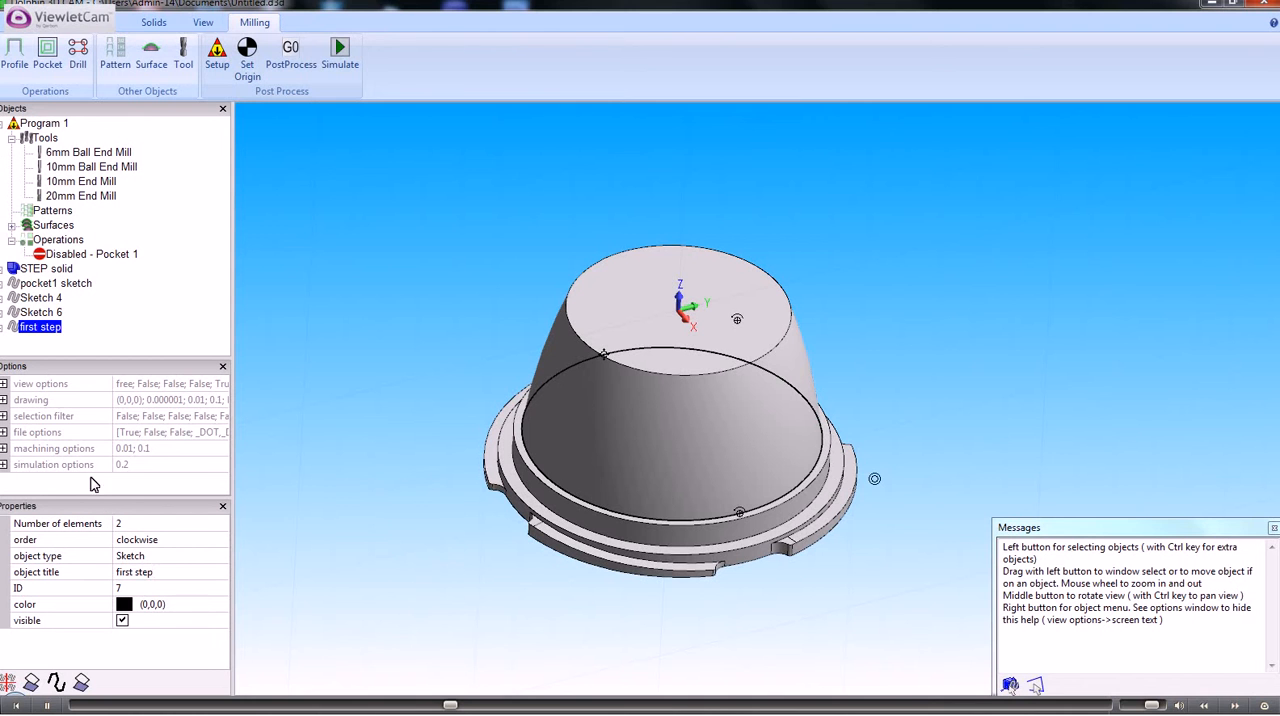
Rename the outer circle of the ledge, Sketch 6, as "second step"
click(35, 313)
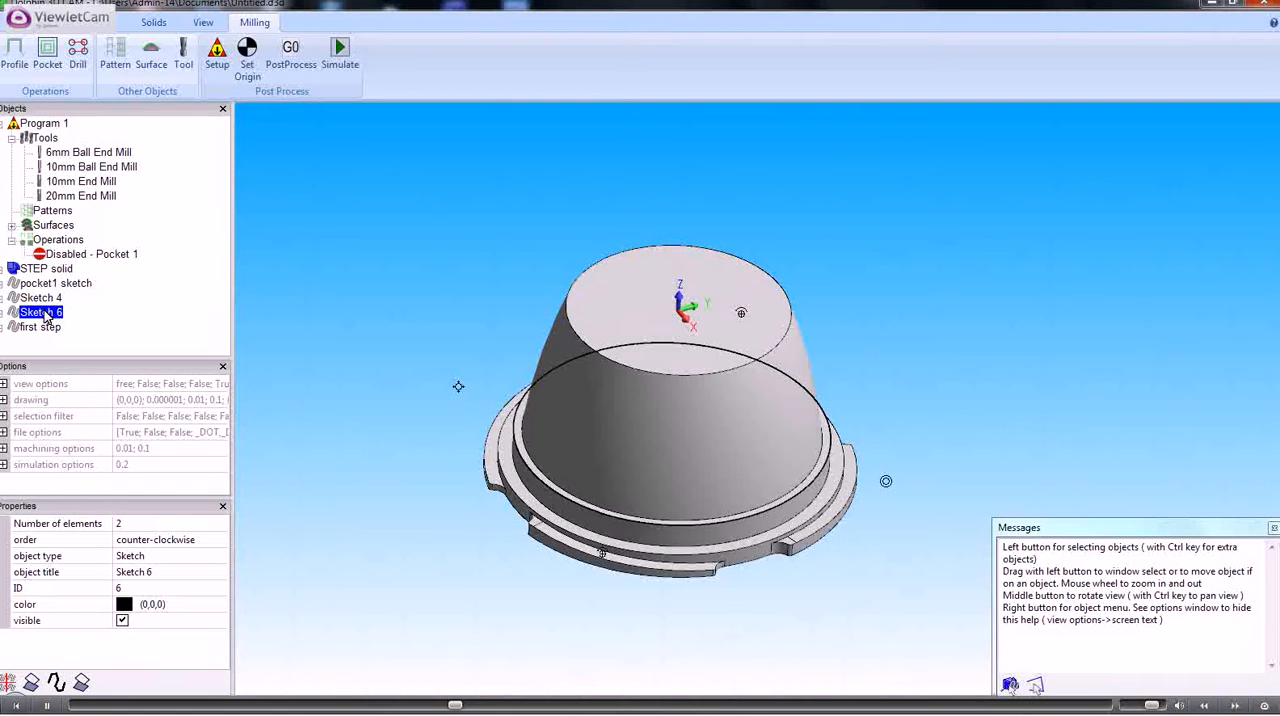
click(140, 571)
text(seco)
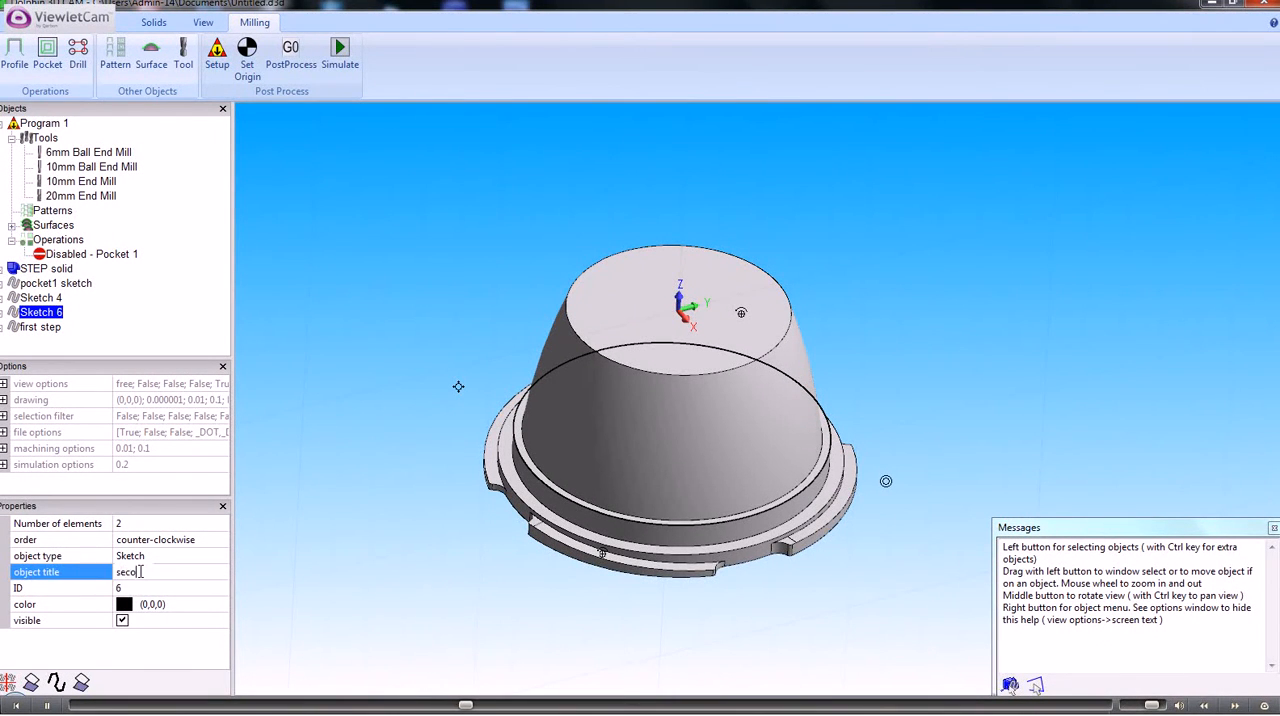
text(nd step)
key(Return)
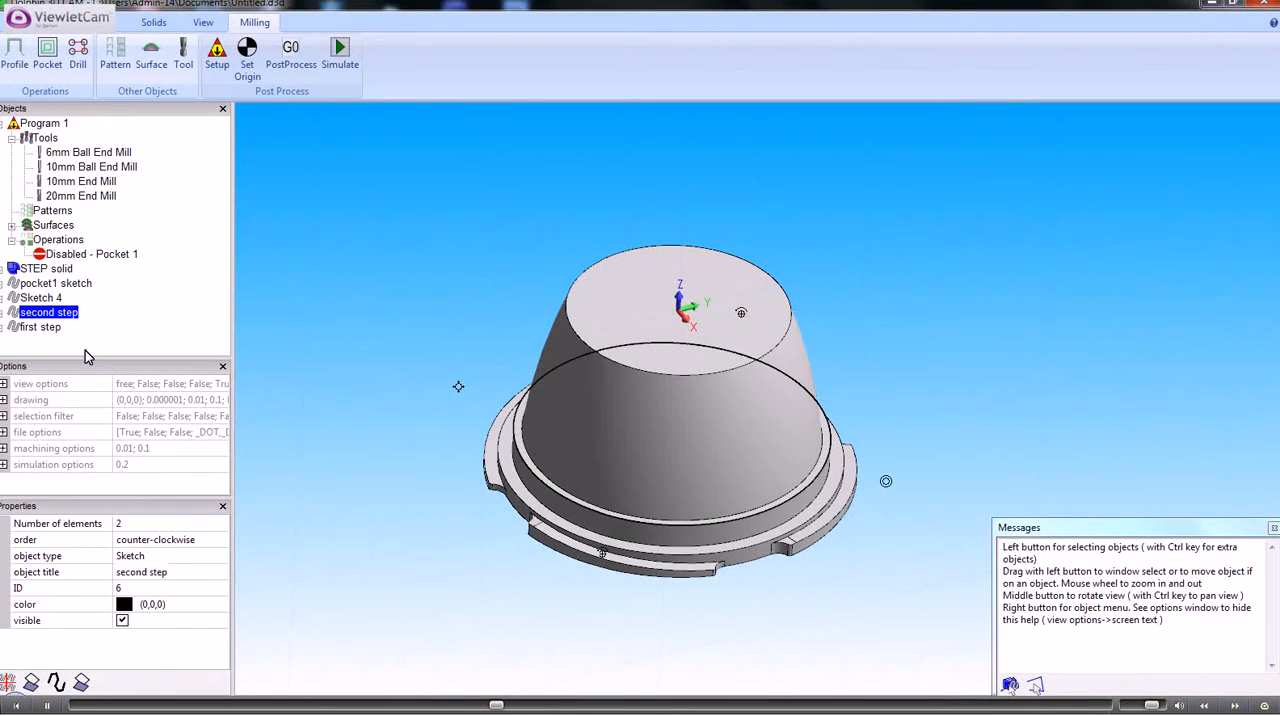
Dimension the height from the part's top face to the first ledge in a side view, using between two points, Z only
middle_drag(363, 341, 356, 293)
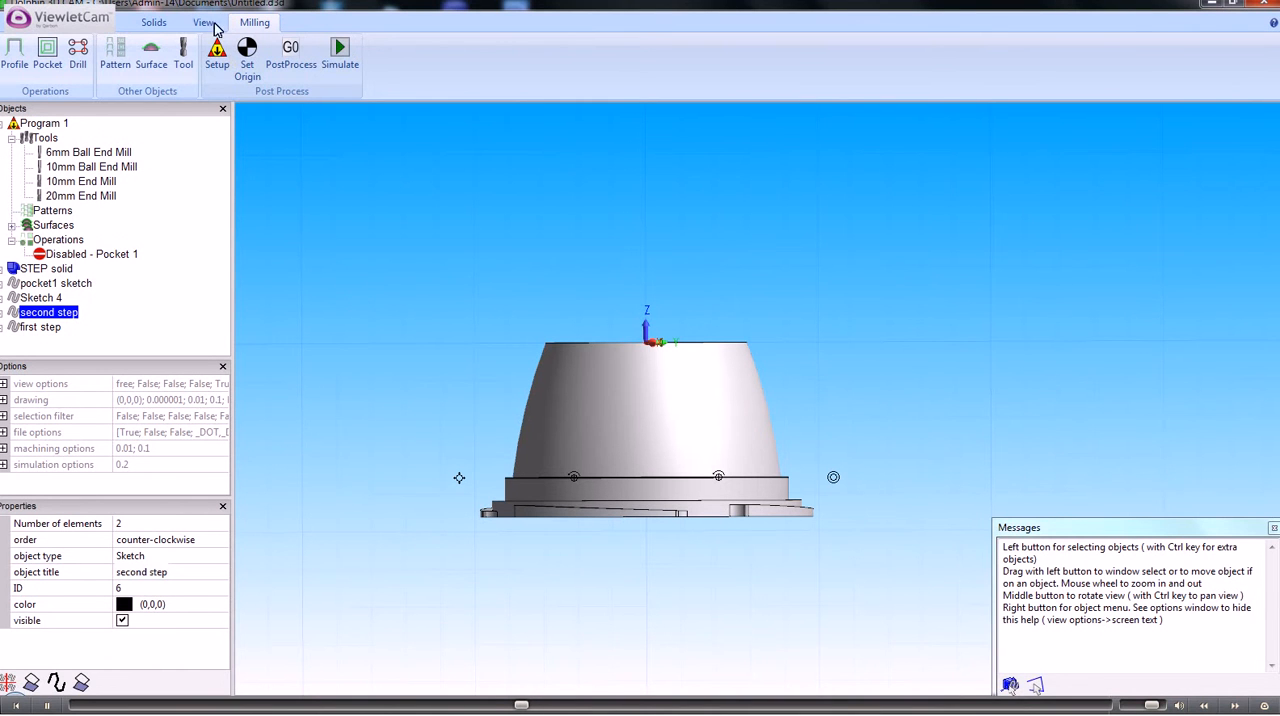
click(118, 22)
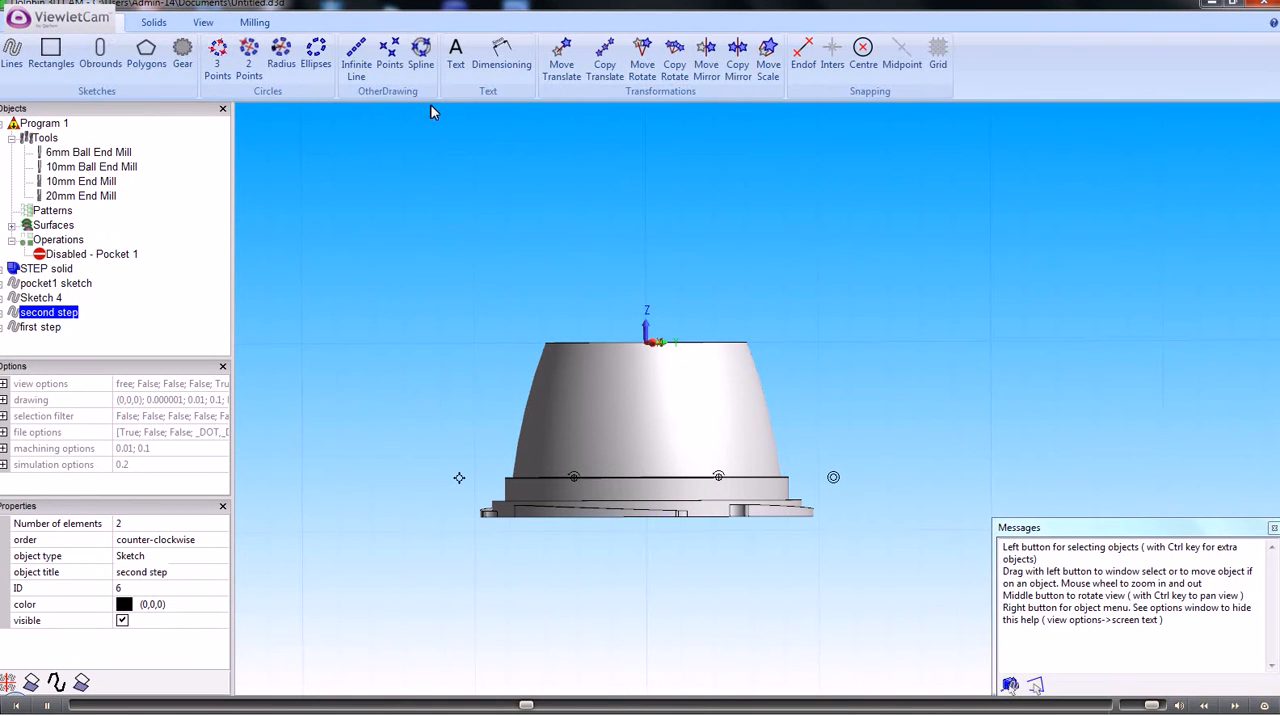
click(501, 58)
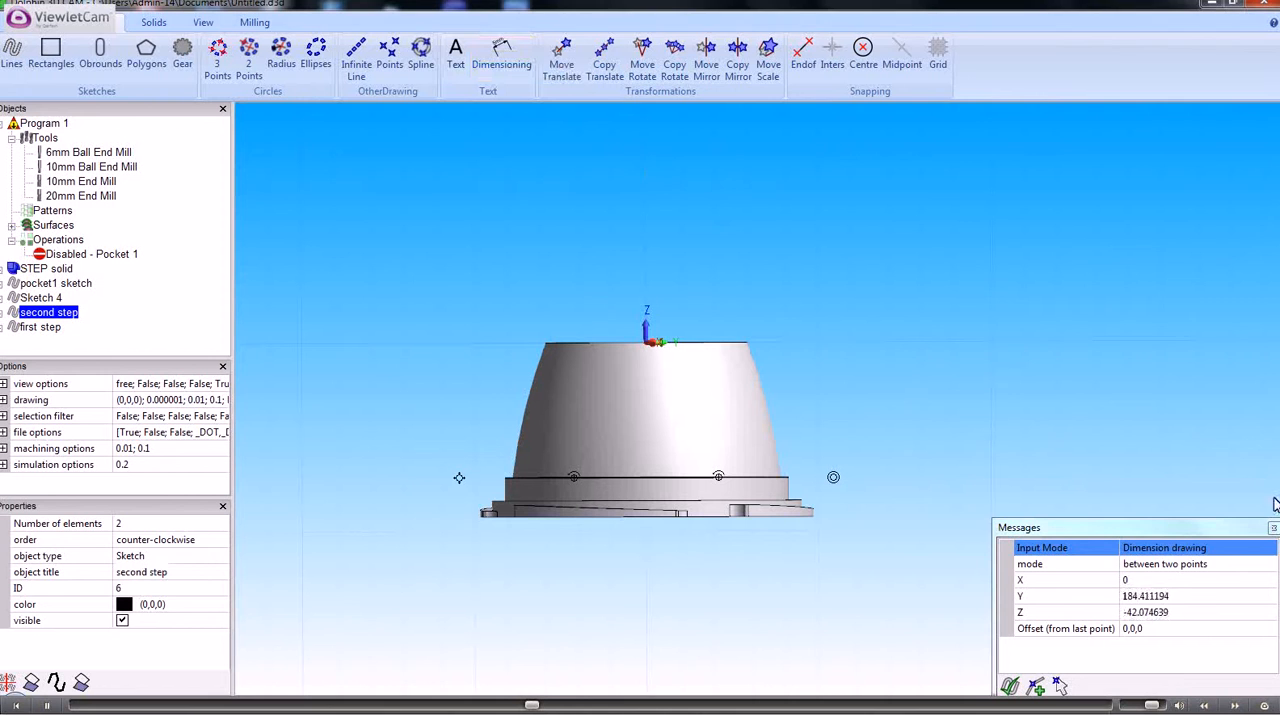
click(1265, 564)
click(1268, 566)
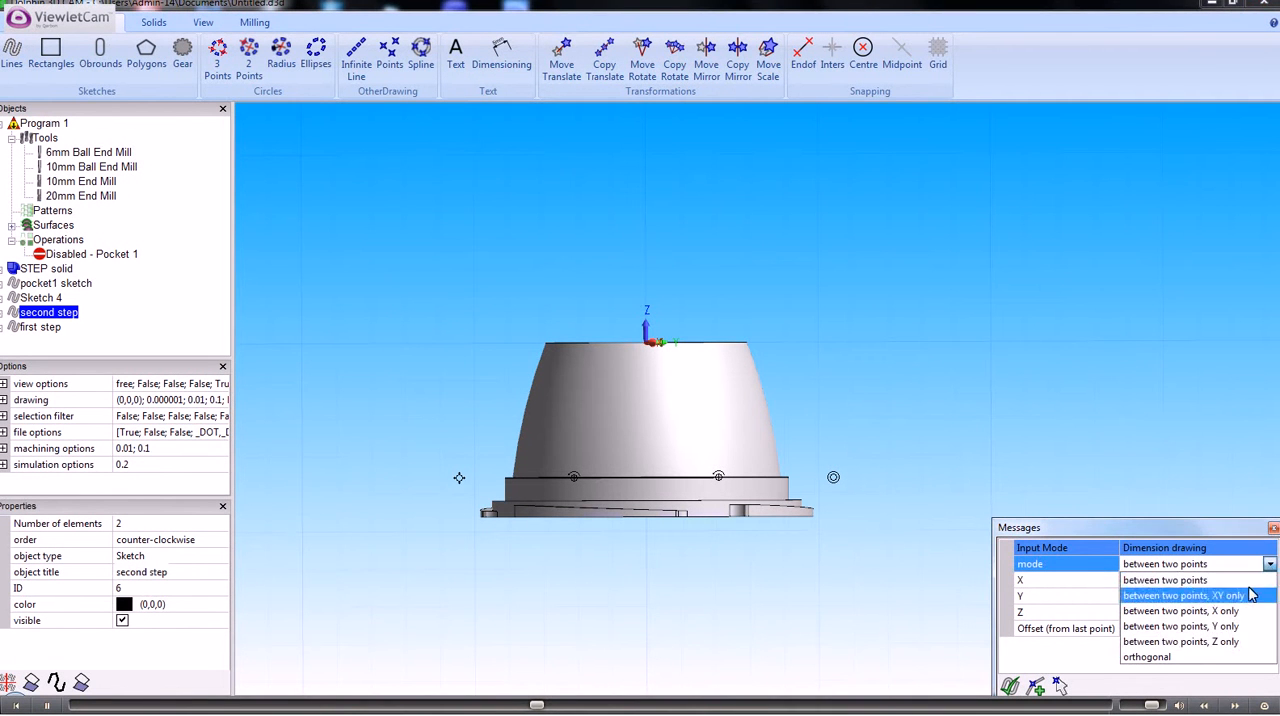
click(1191, 643)
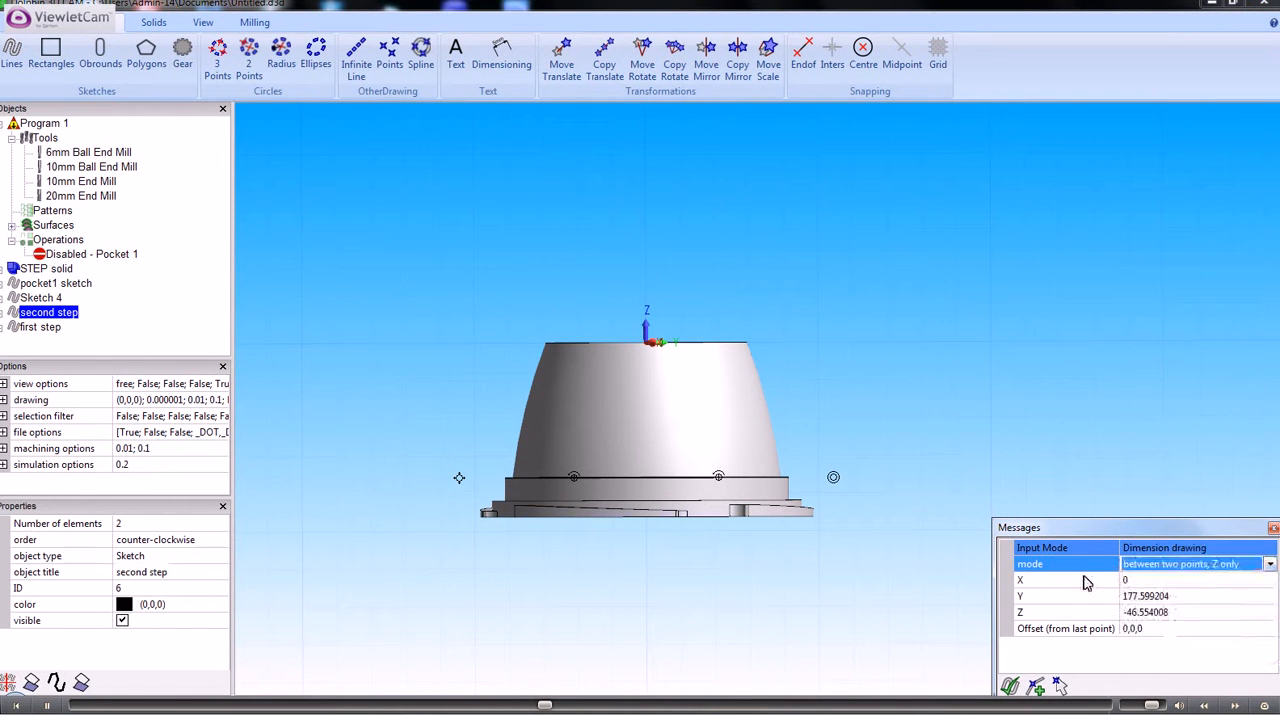
click(747, 342)
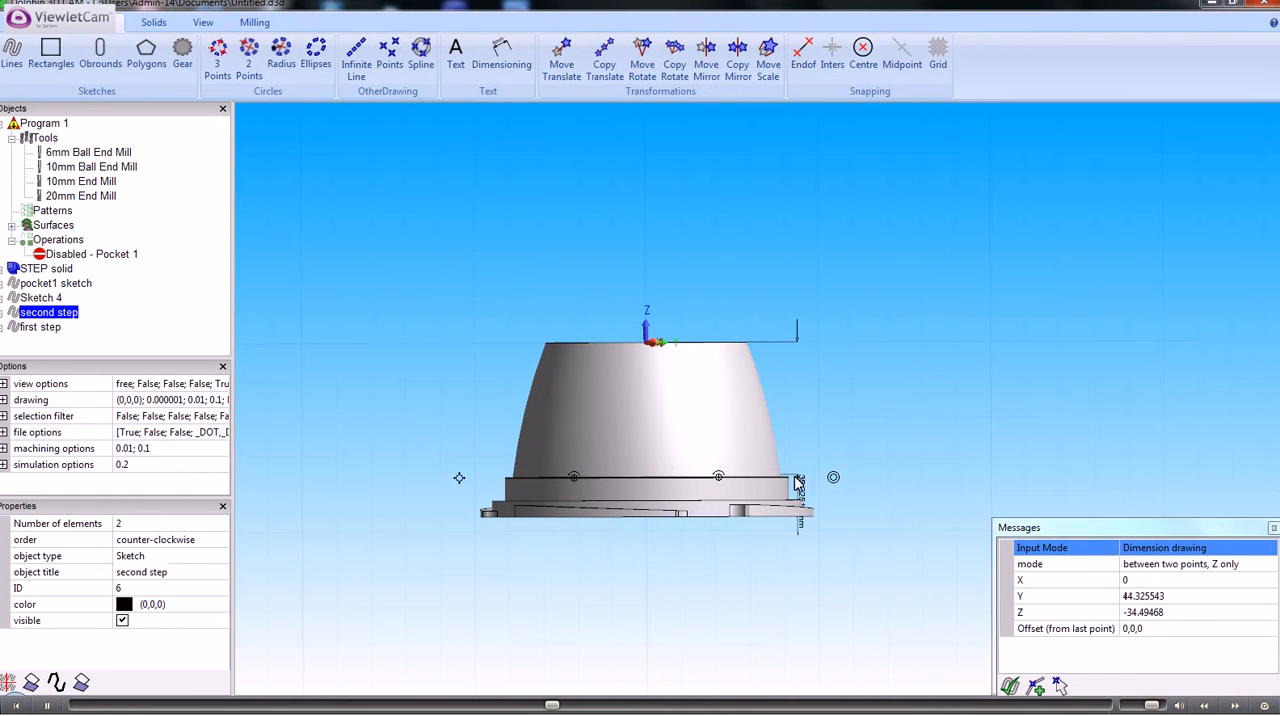
click(795, 480)
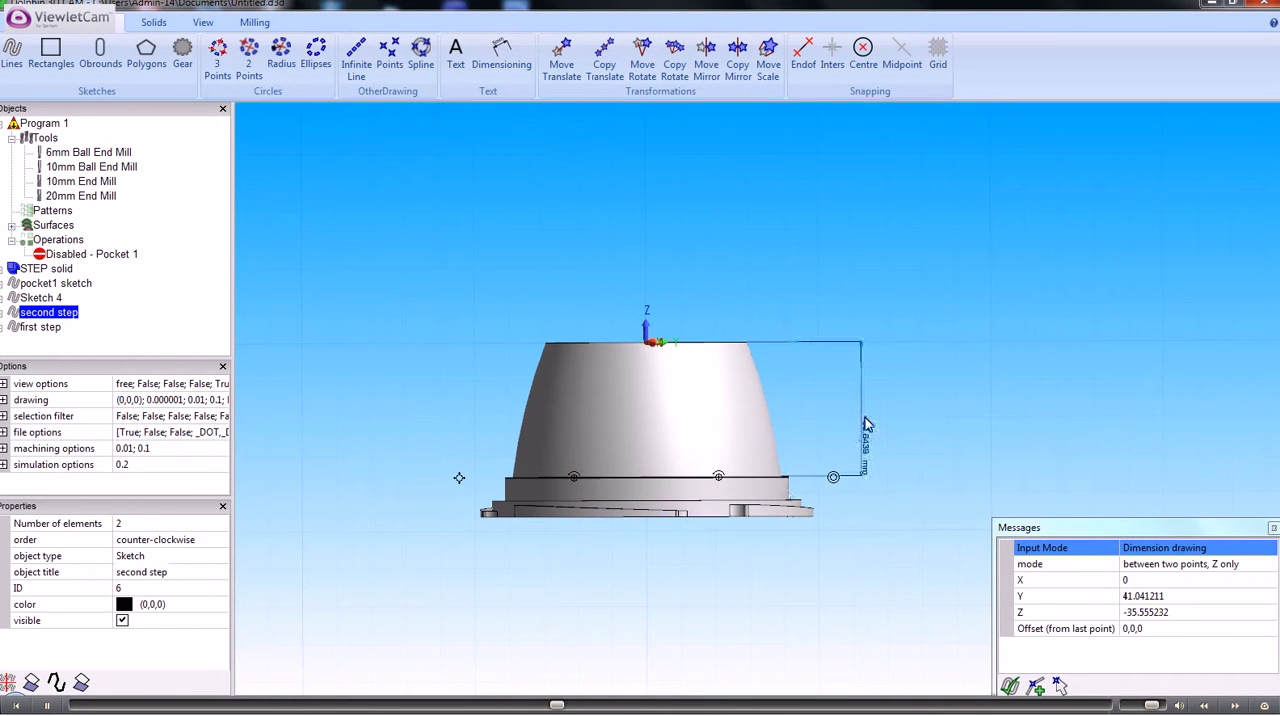
click(876, 415)
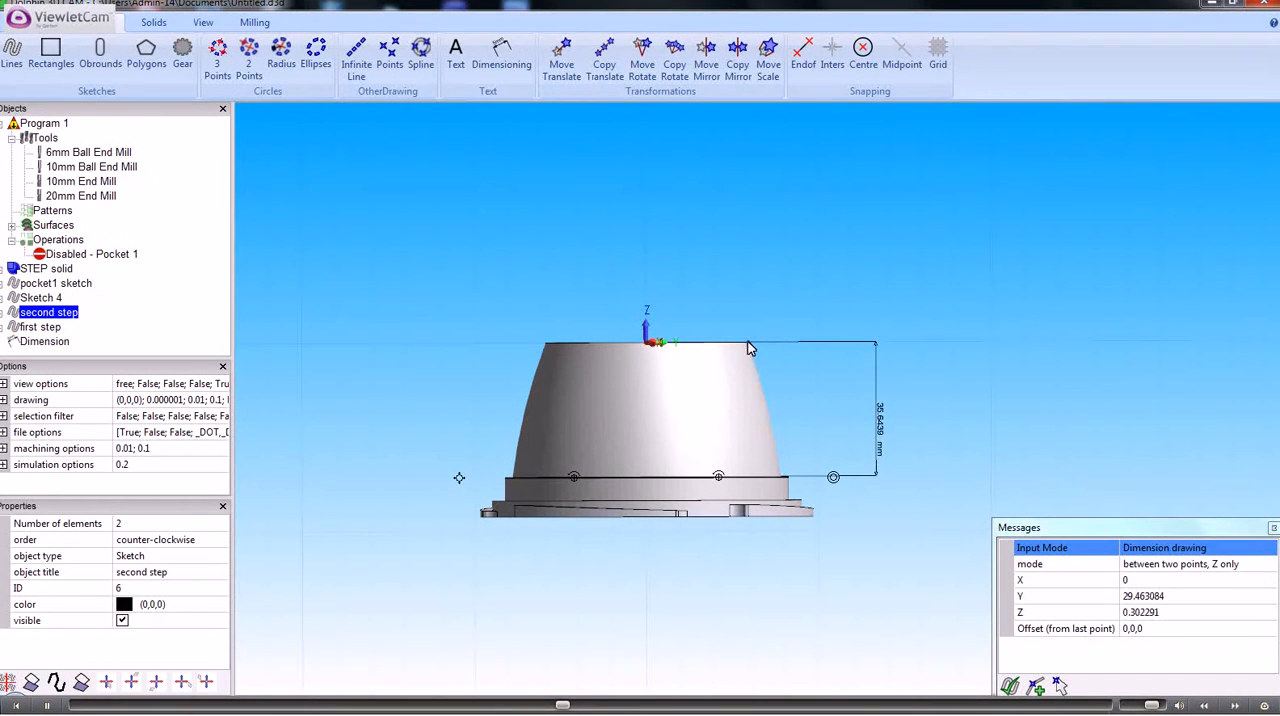
Dimension the heights from the part's top face to the second ledge and to the bottom edge, using between two points, Z only
click(750, 345)
click(804, 502)
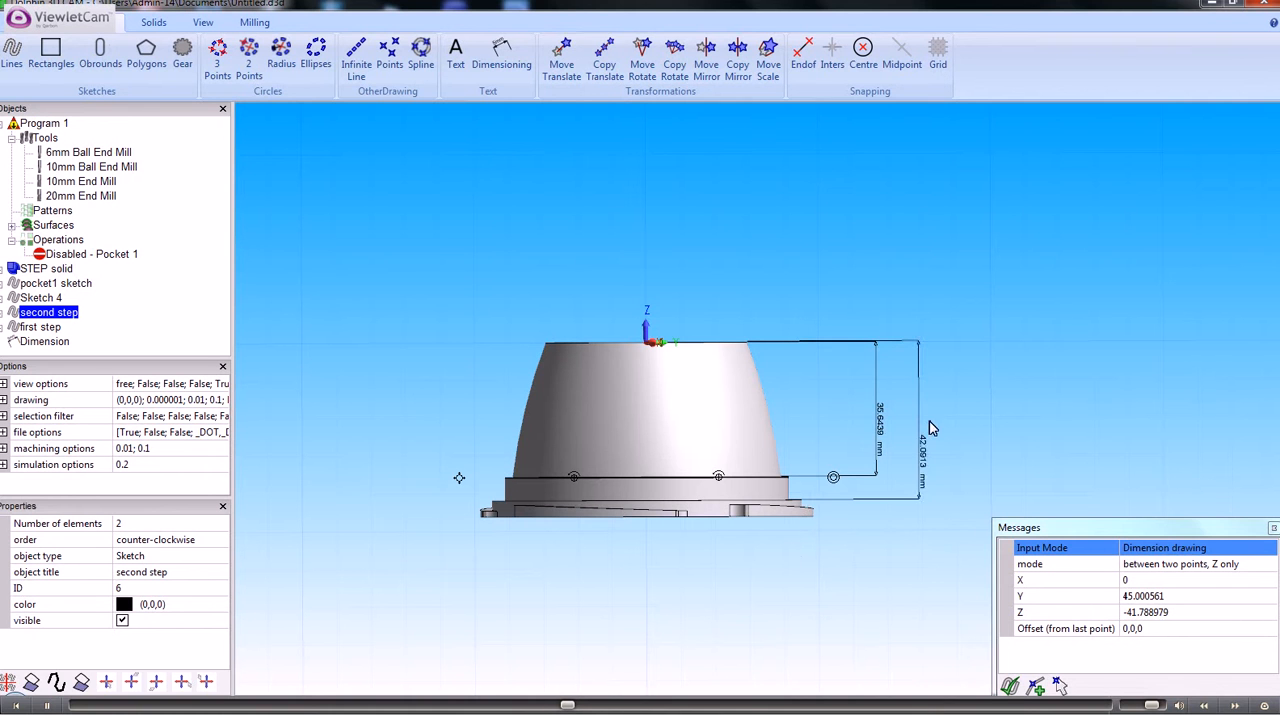
click(928, 420)
click(746, 342)
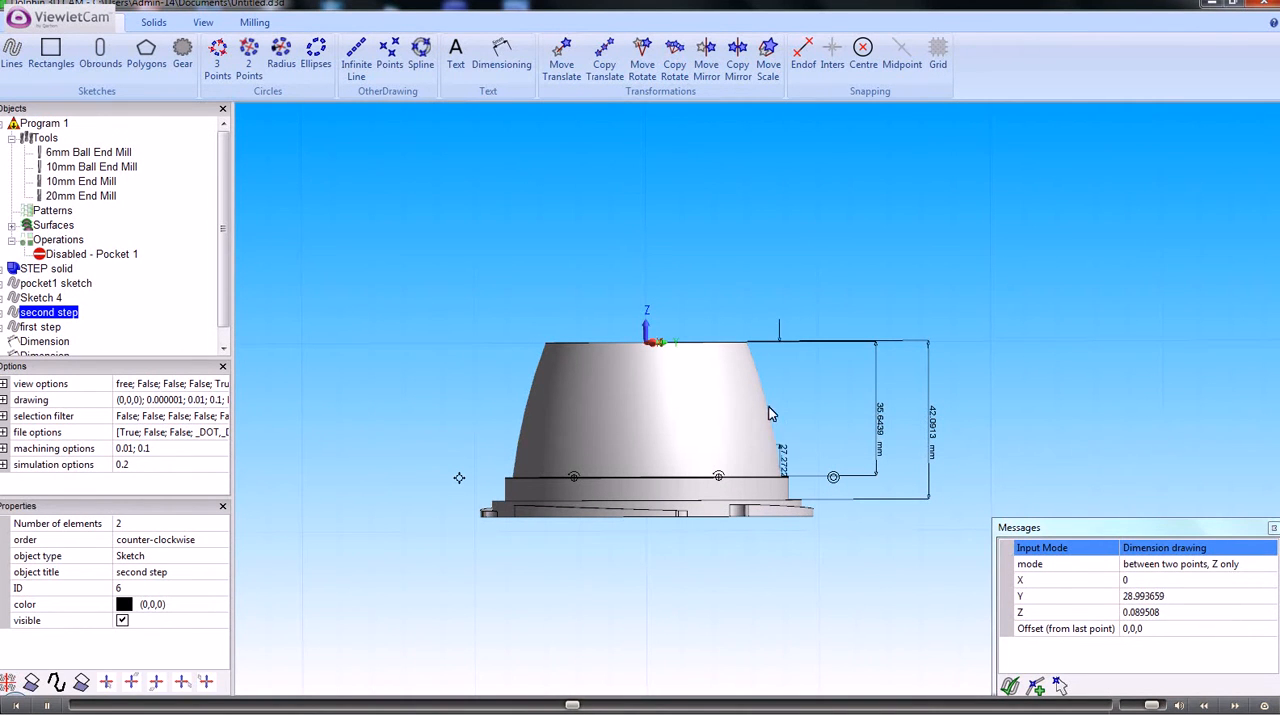
click(813, 514)
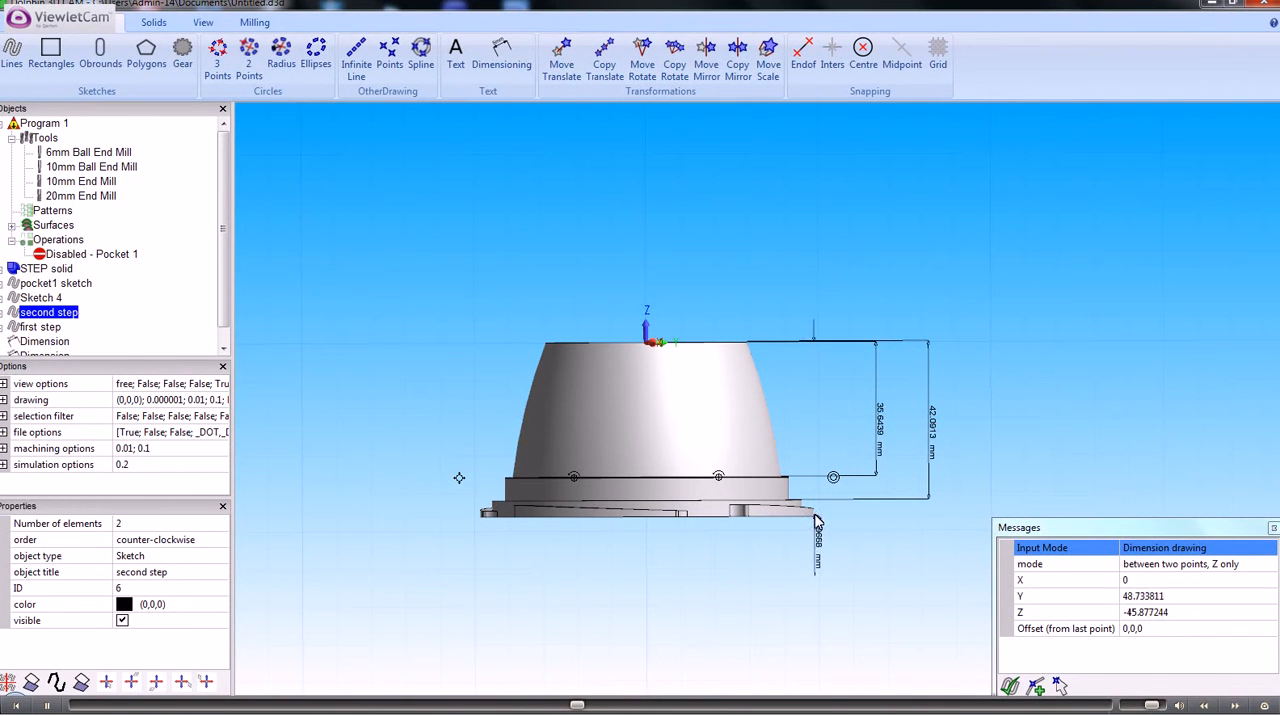
click(985, 410)
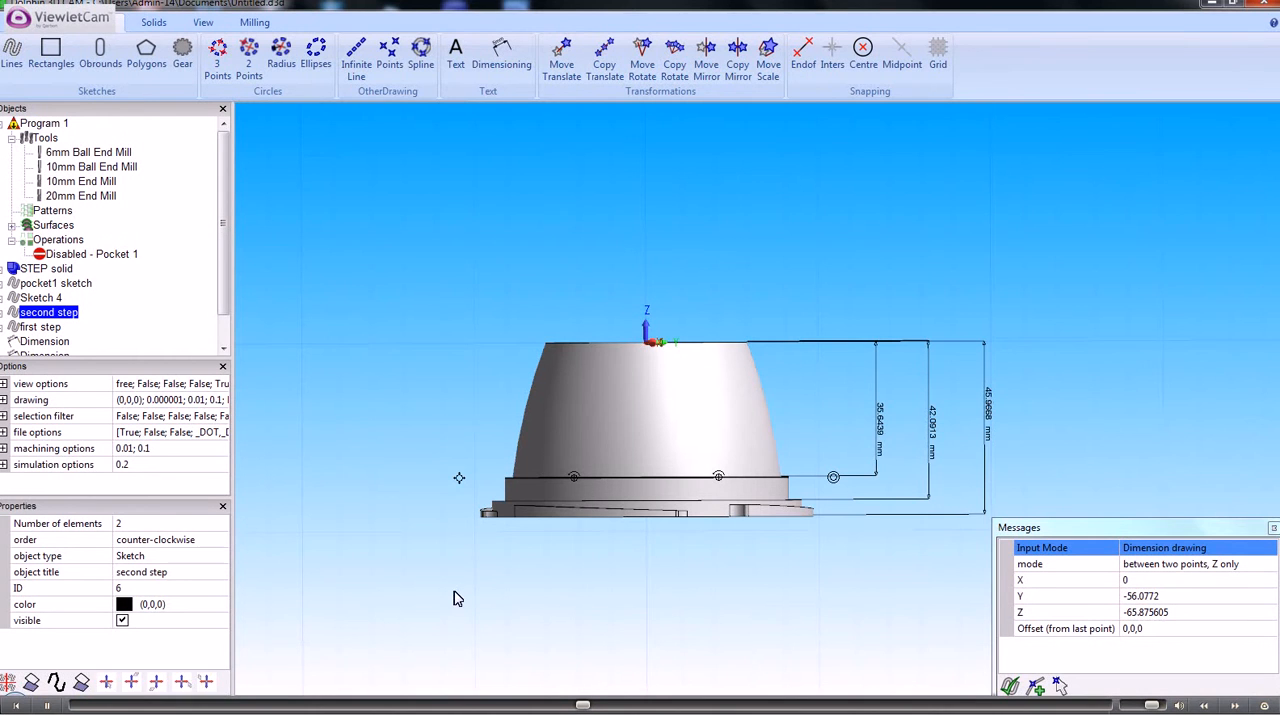
Start a new profile operation from the "first step" sketch with the tool on the outside and extra offset 0
scroll(718, 478, up, 1)
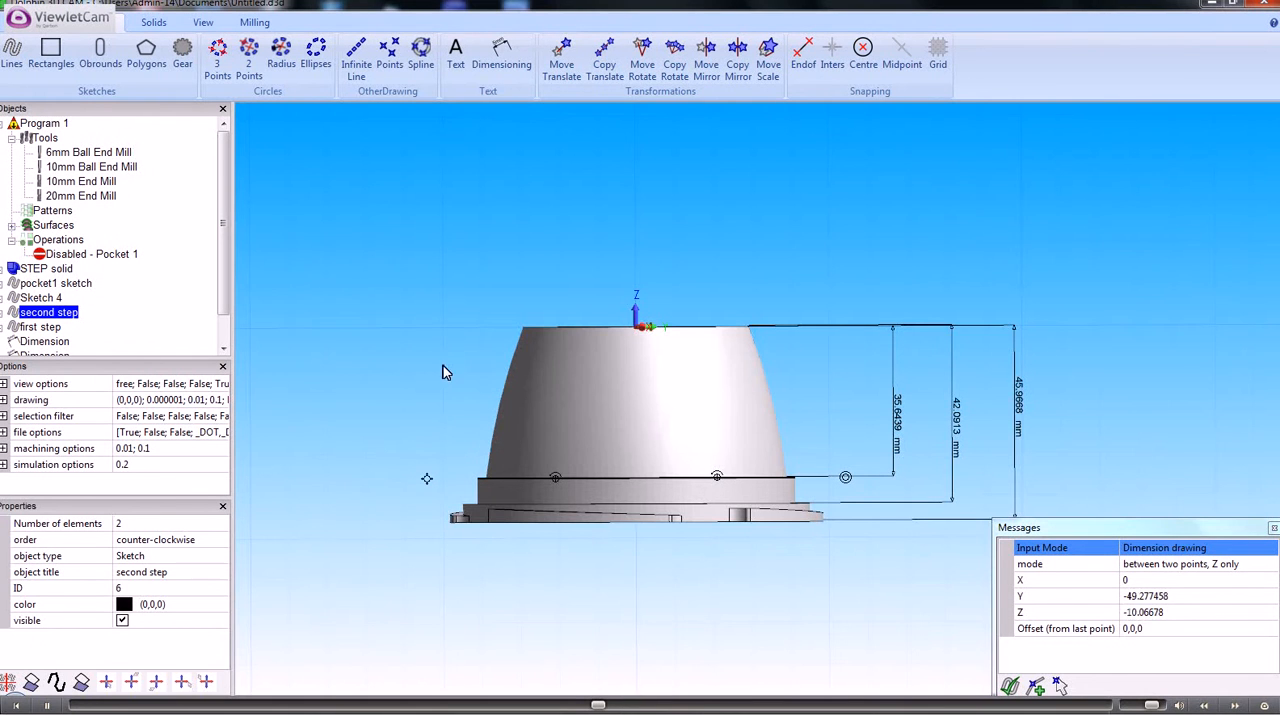
middle_drag(449, 359, 433, 411)
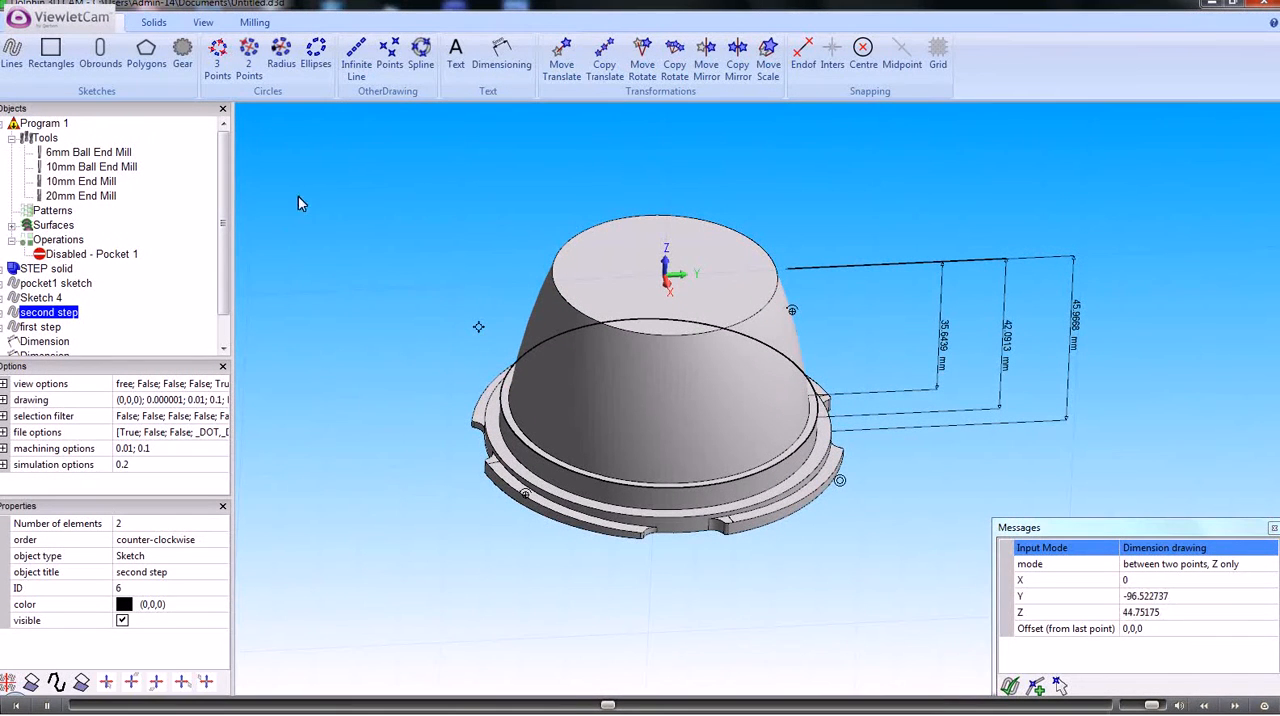
click(256, 23)
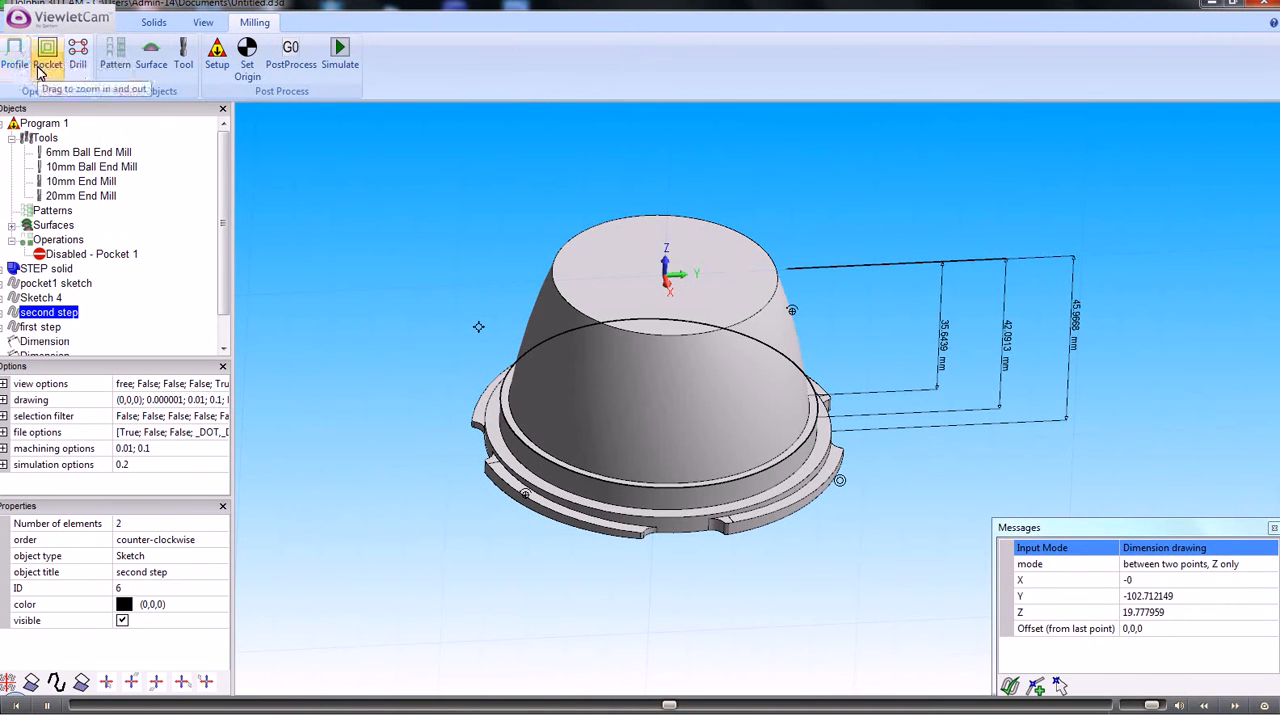
scroll(226, 259, down, 2)
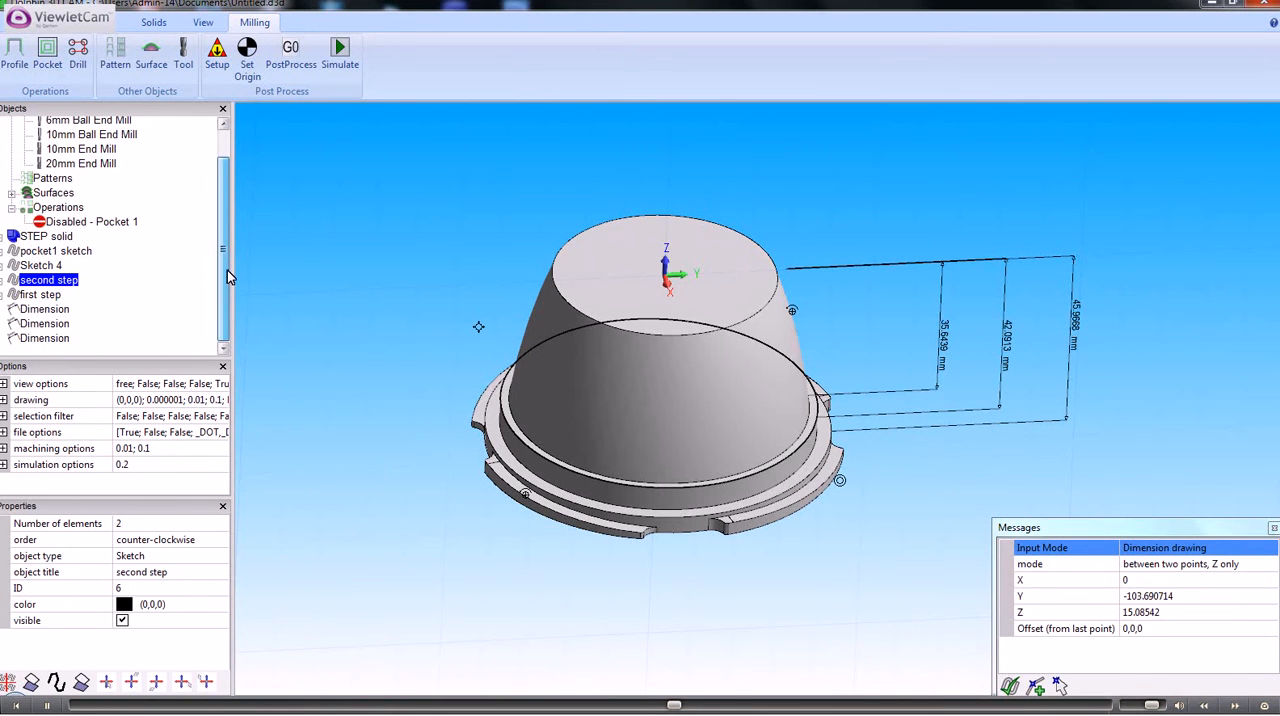
click(52, 296)
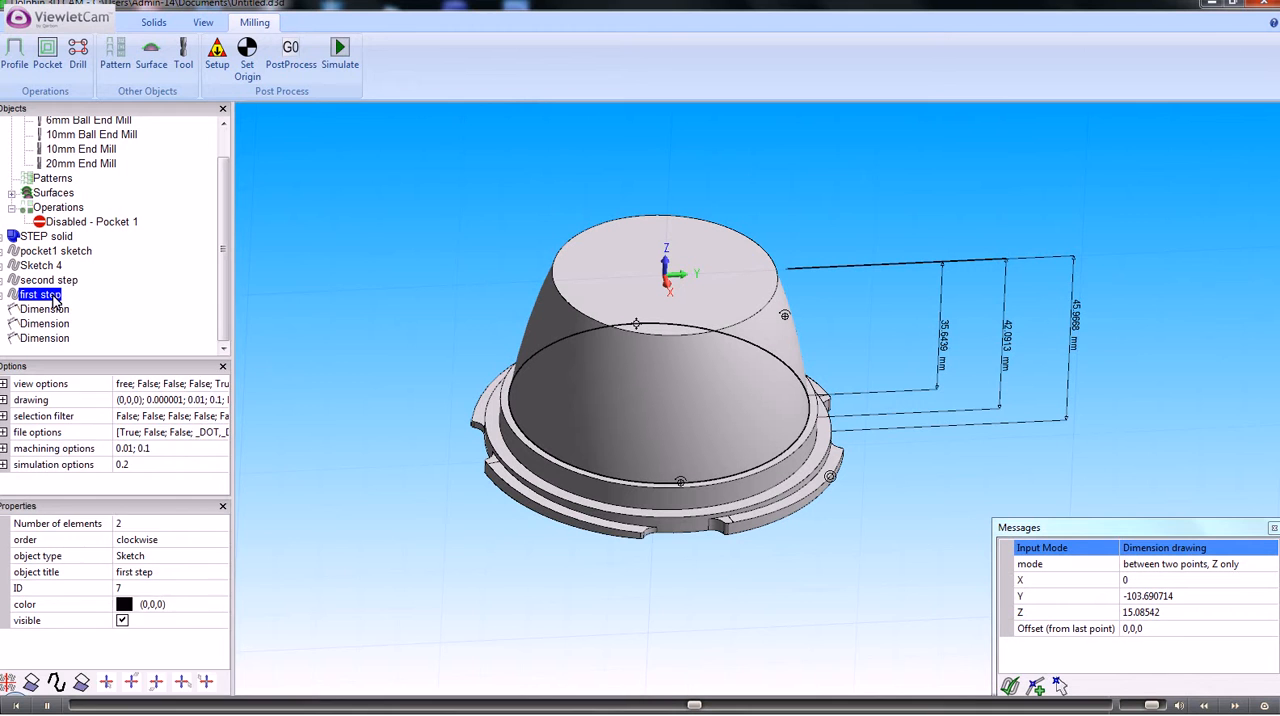
right_click(55, 300)
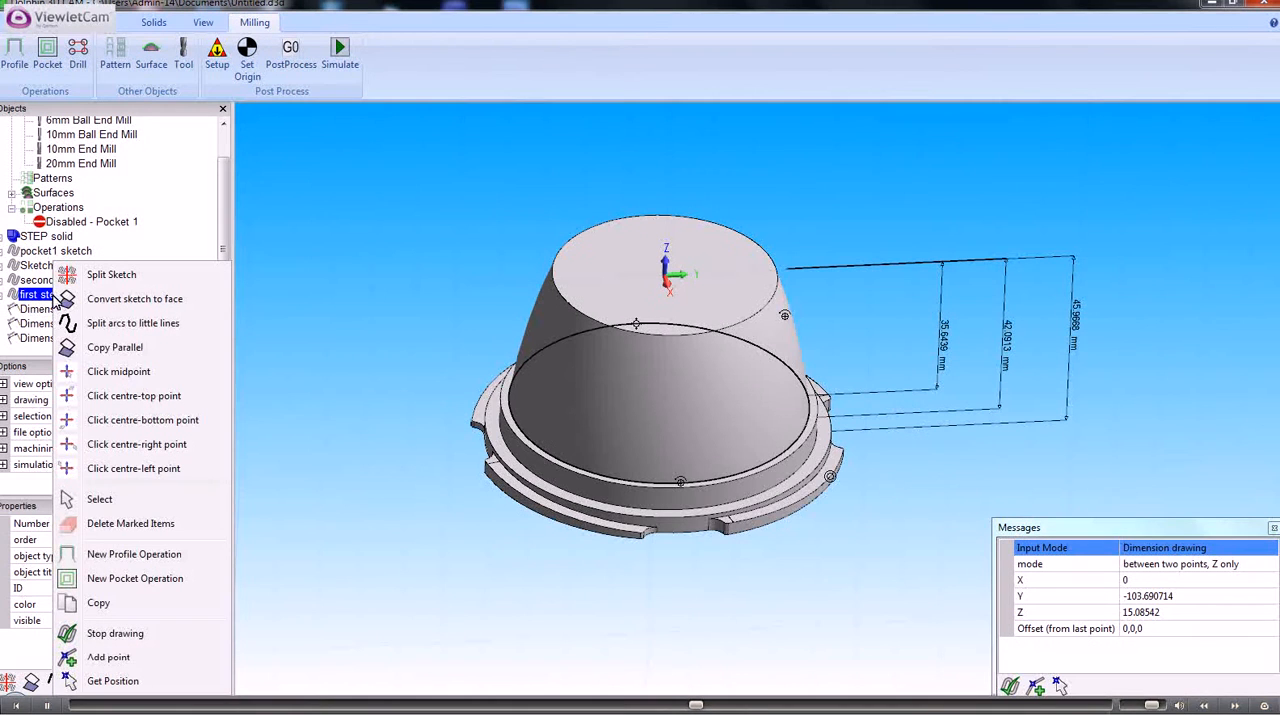
click(139, 556)
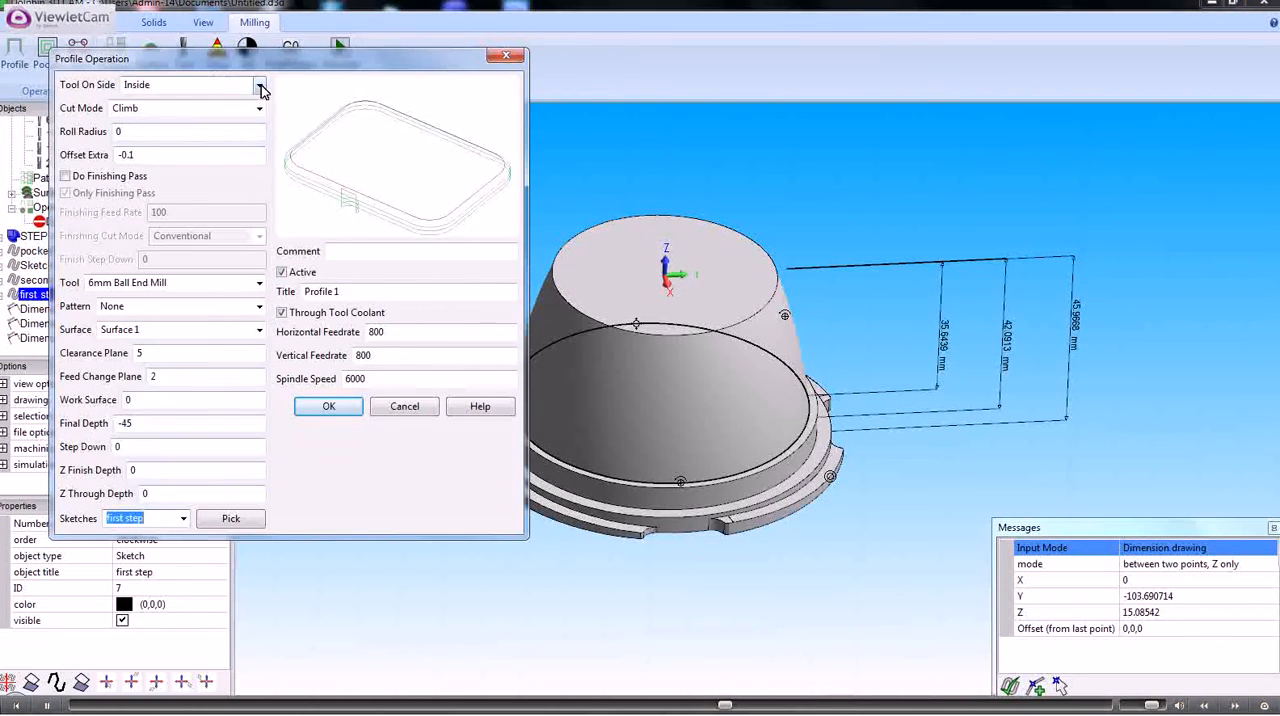
click(258, 92)
click(156, 104)
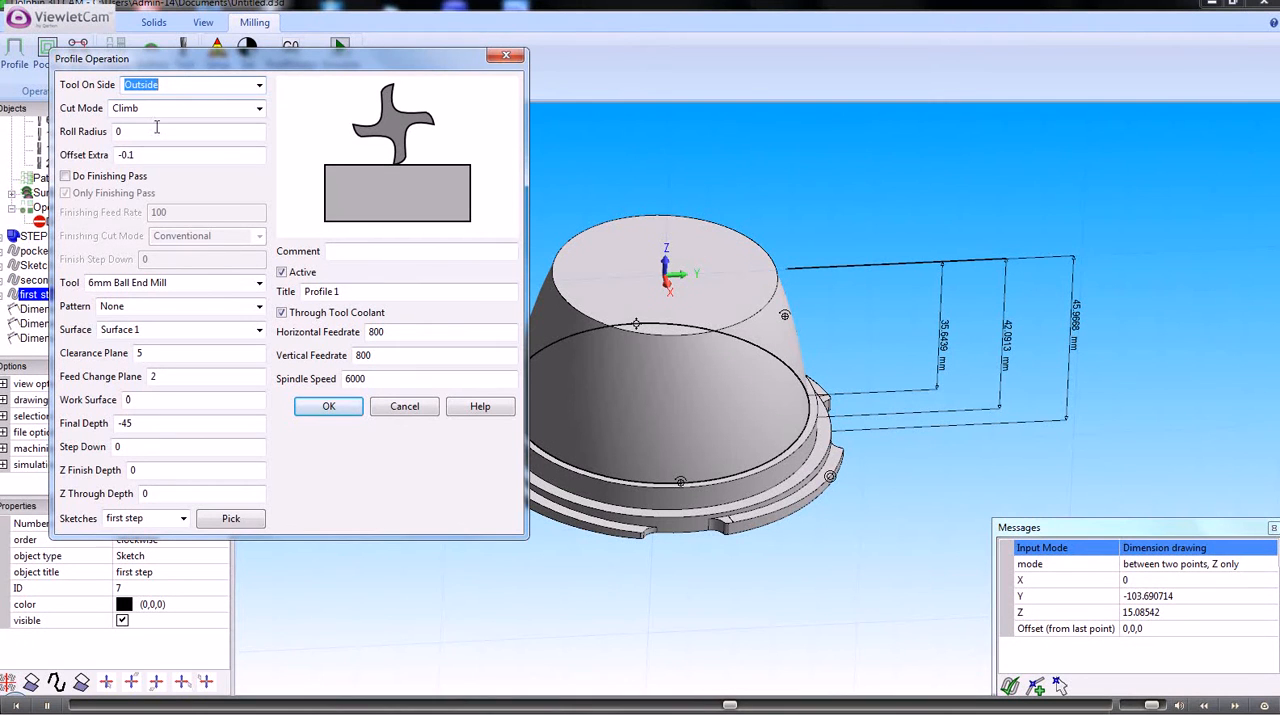
double_click(140, 156)
text(0)
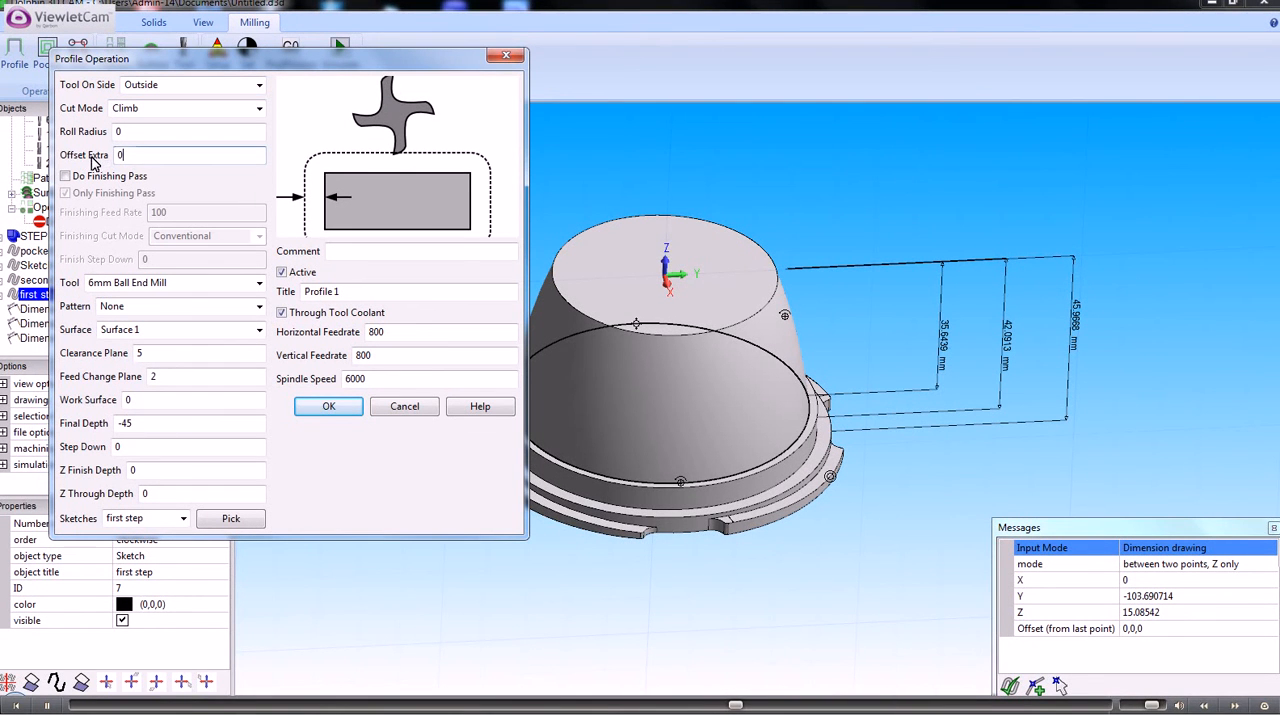
Assign the 10mm End Mill to the profile operation and set its surface to None
click(260, 284)
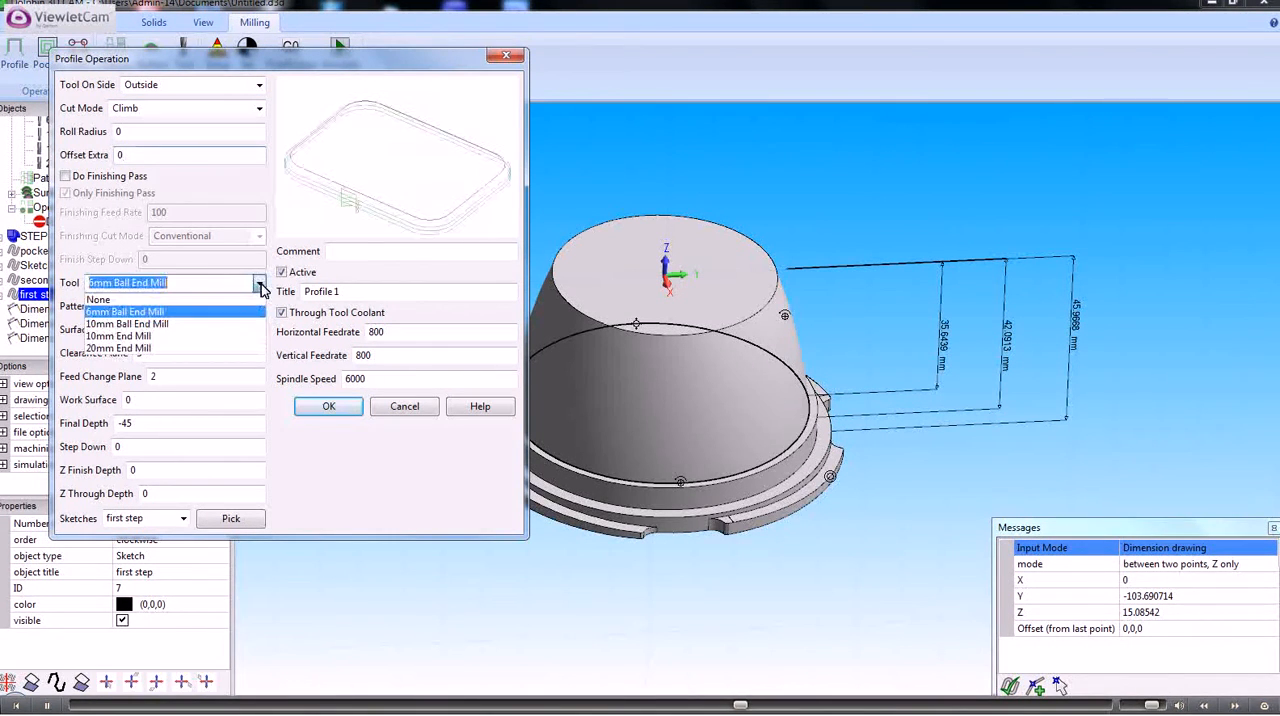
click(140, 337)
click(259, 334)
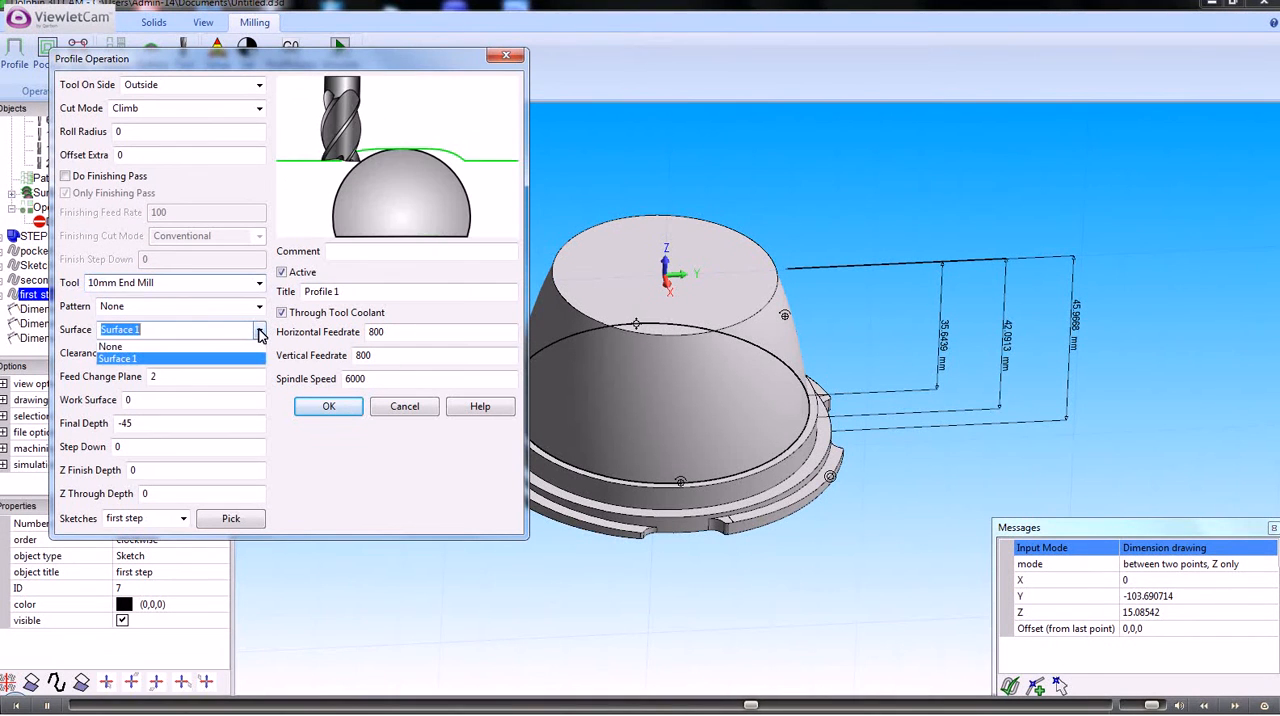
click(118, 347)
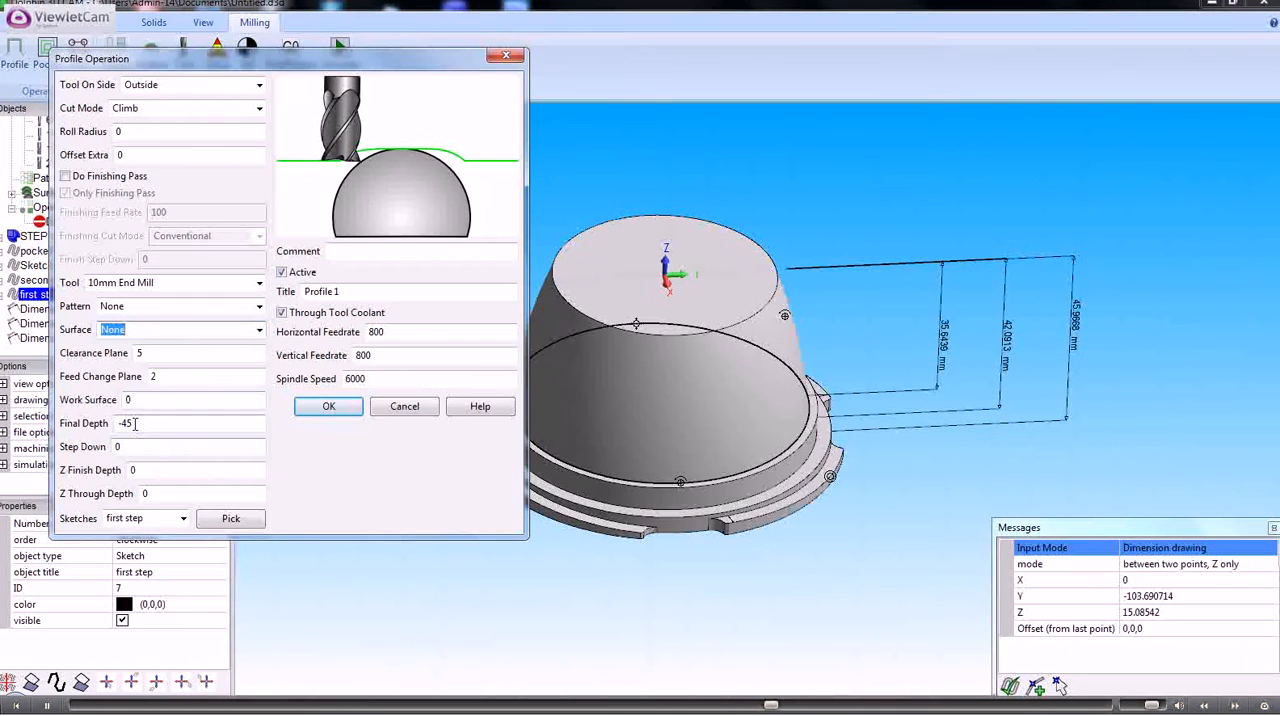
Set the profile's final depth to -36 and roll radius to 5, and create the operation
drag(135, 423, 110, 428)
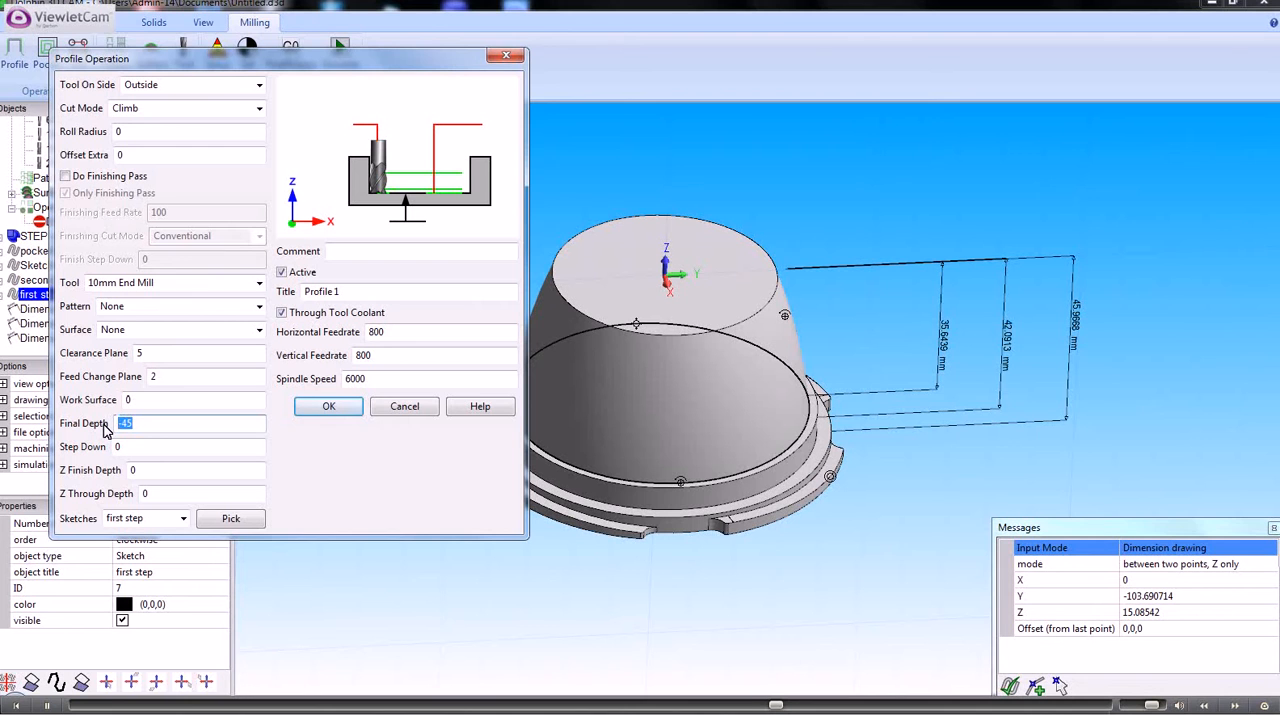
text(-36)
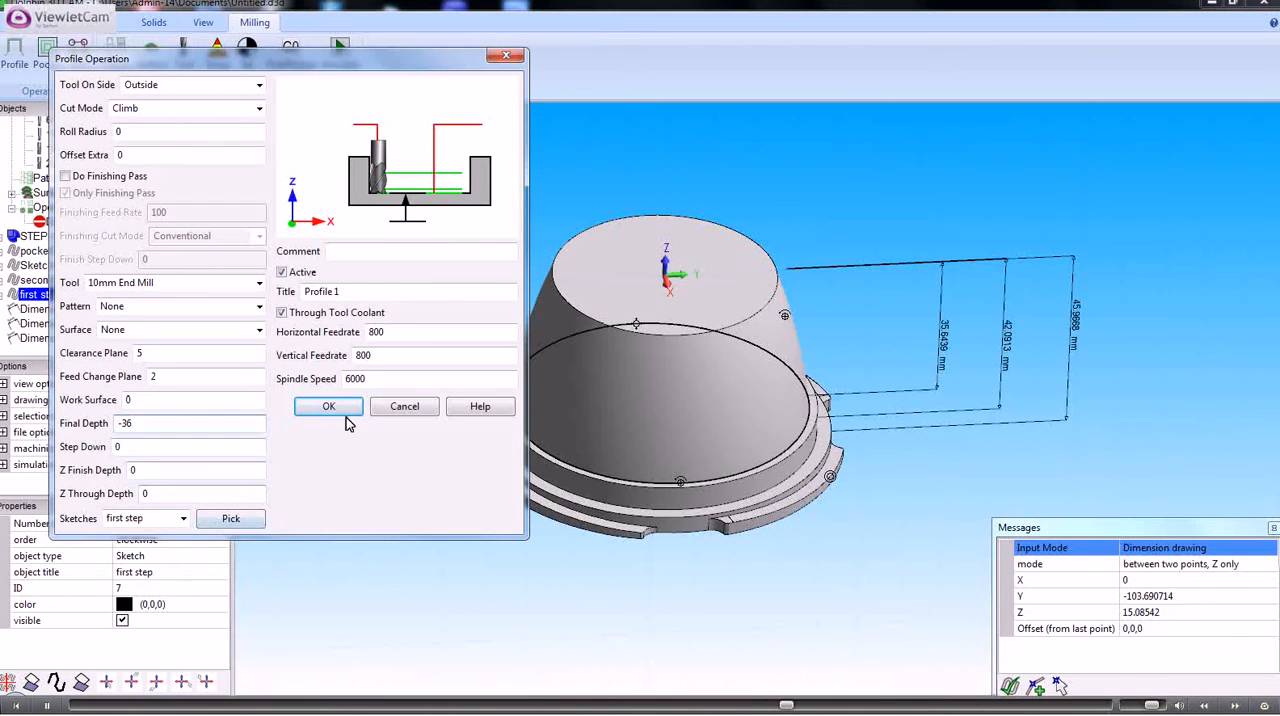
double_click(137, 133)
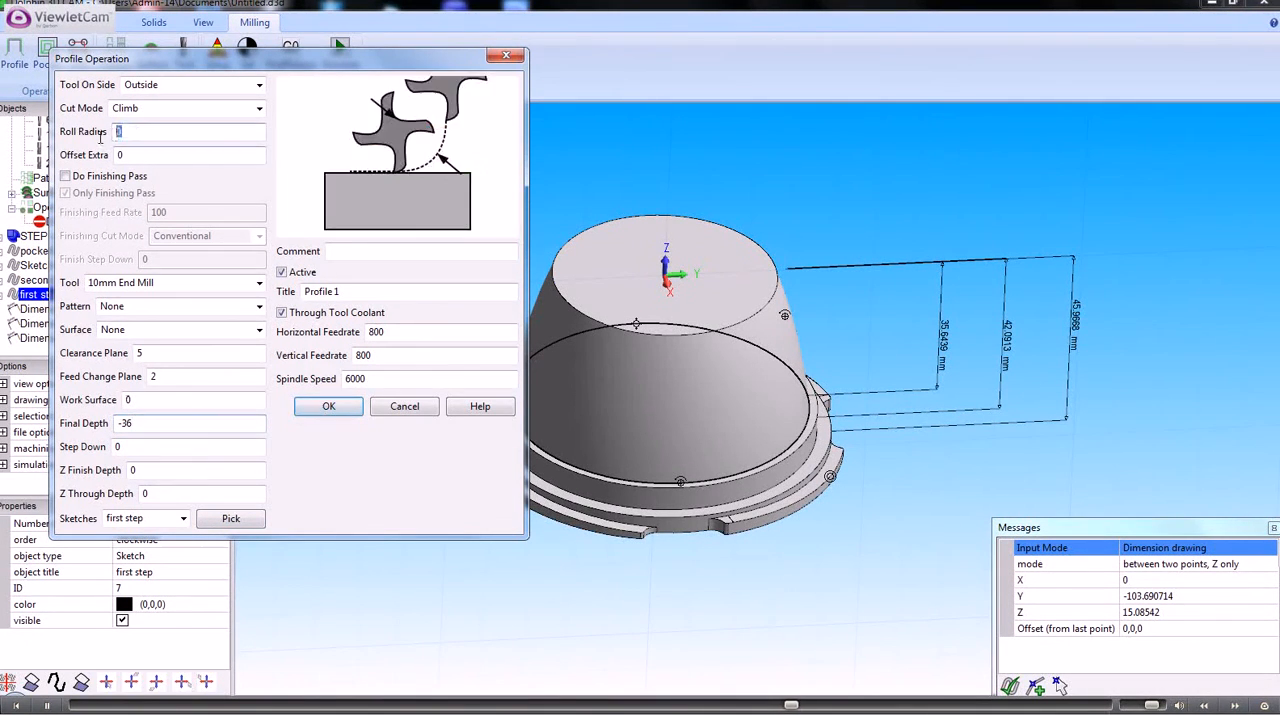
text(5)
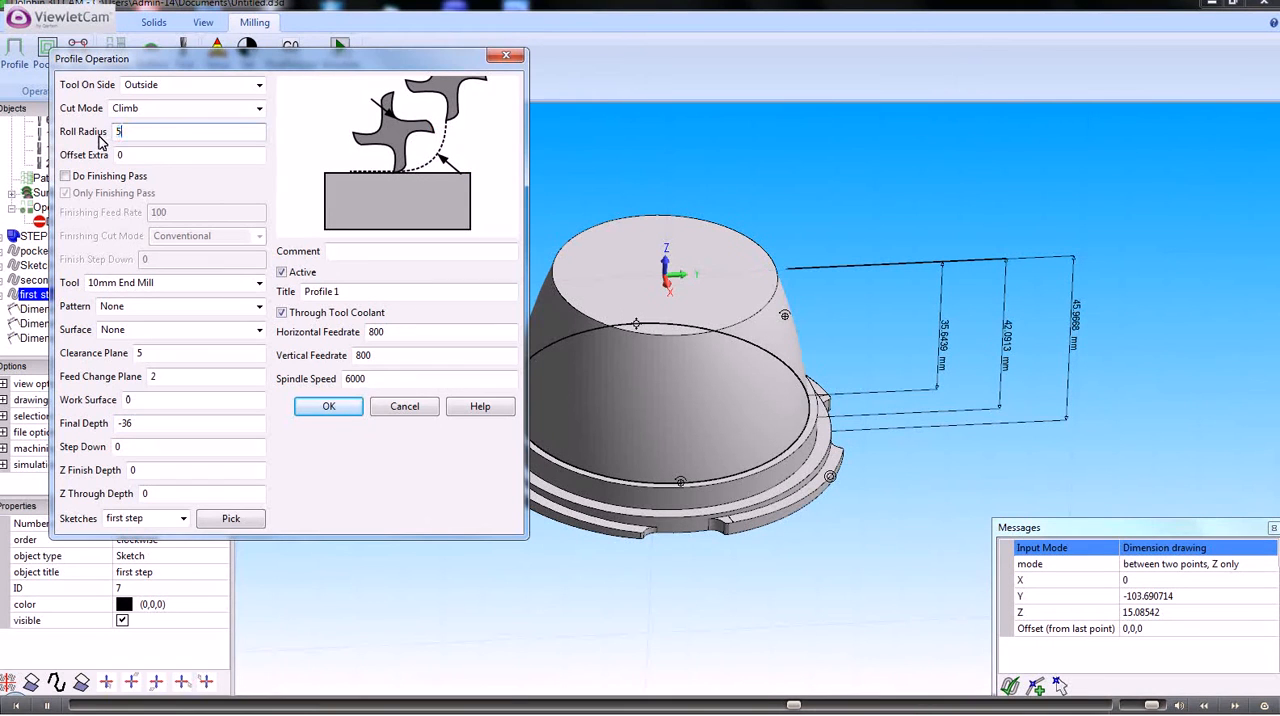
click(330, 408)
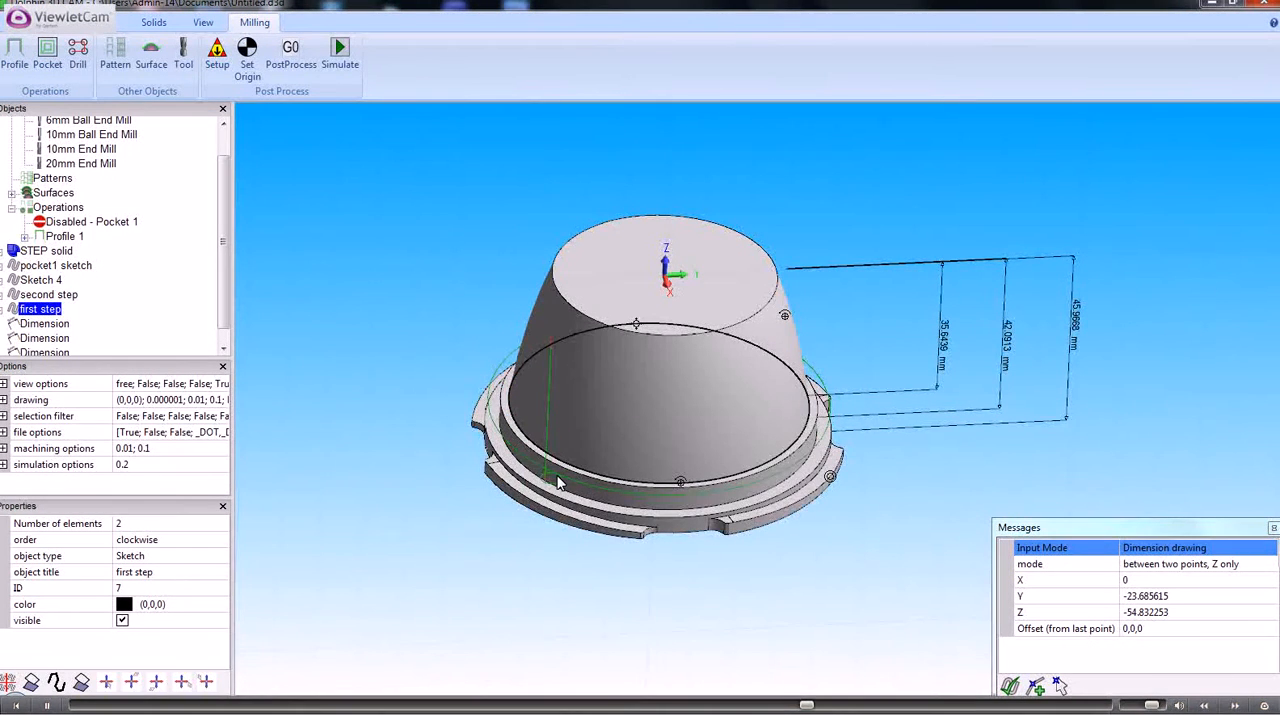
Create a profile operation from the "second step" sketch with a final depth of -42, keeping the other settings
scroll(557, 480, up, 3)
scroll(545, 490, up, 1)
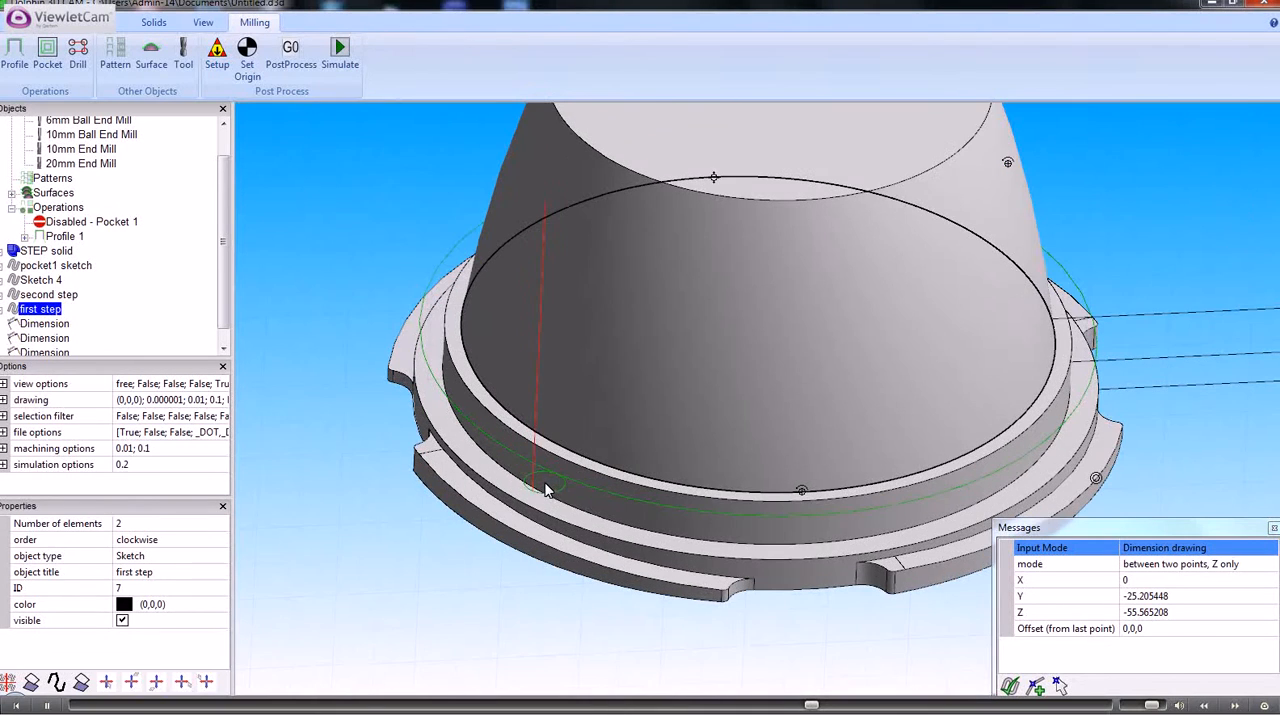
mouse_move(546, 489)
middle_down()
mouse_move(526, 512)
mouse_move(541, 466)
middle_up()
scroll(540, 466, down, 2)
scroll(540, 466, down, 2)
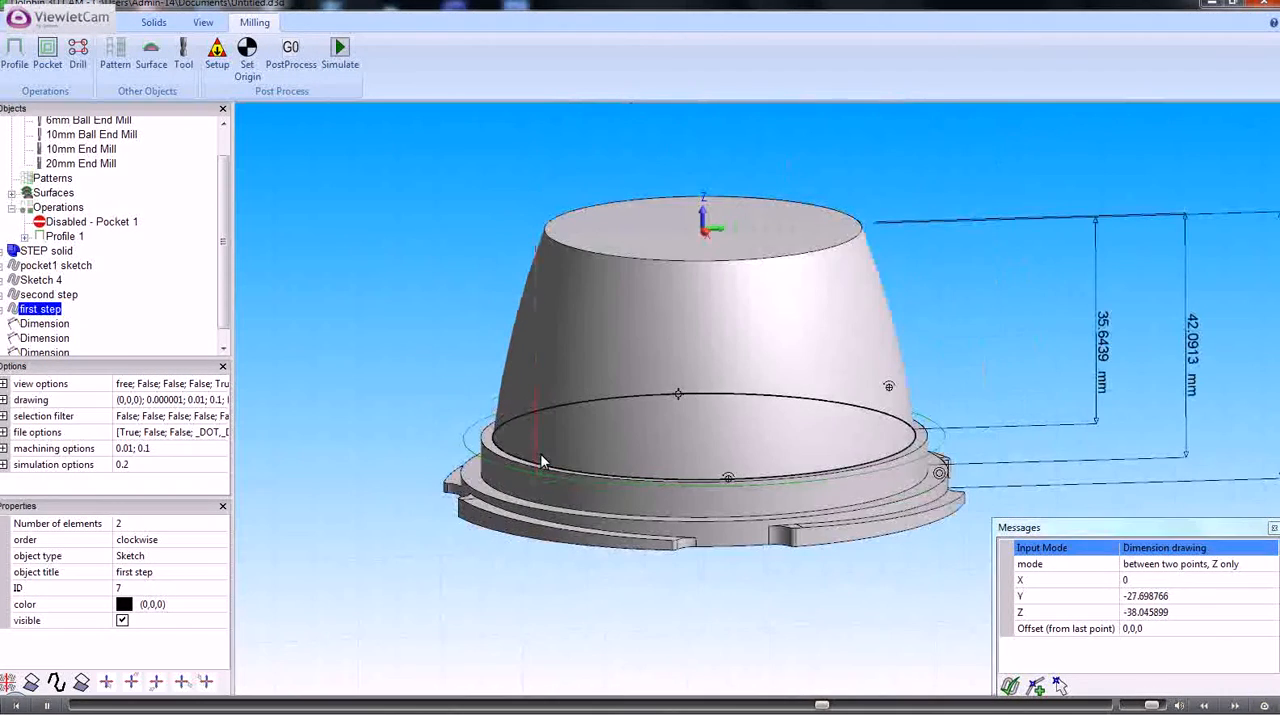
click(50, 295)
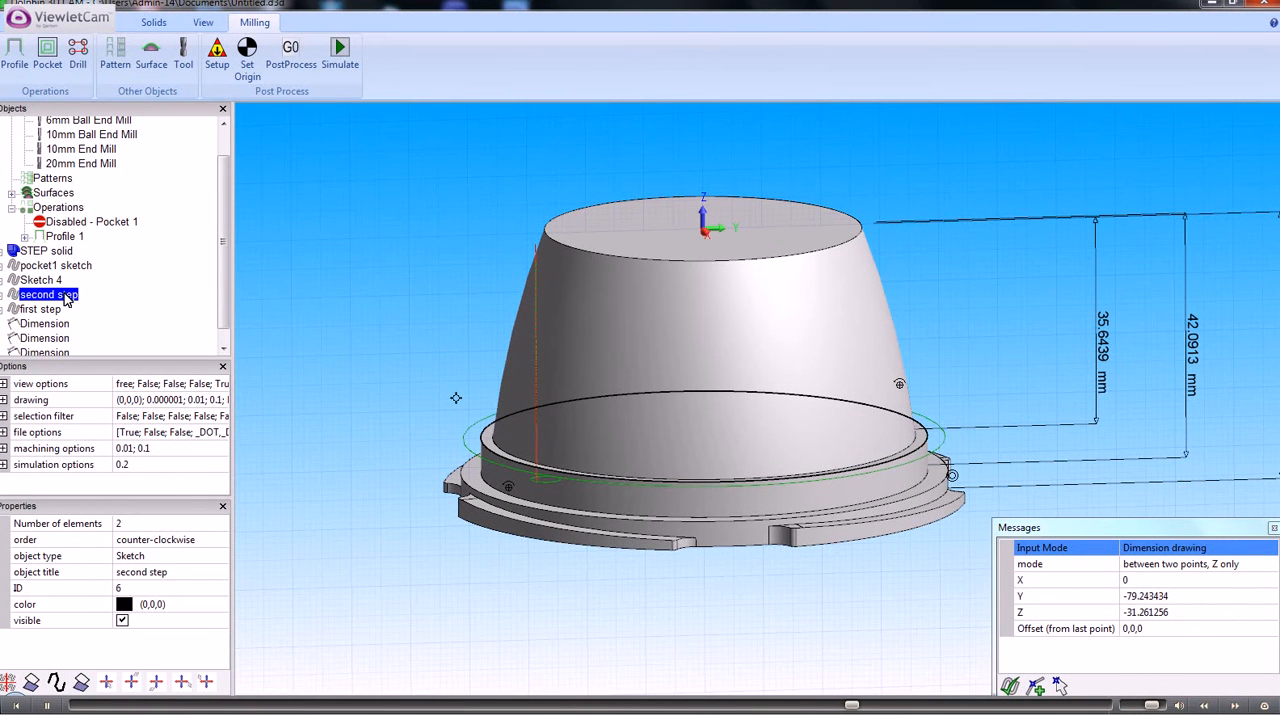
right_click(65, 300)
click(143, 556)
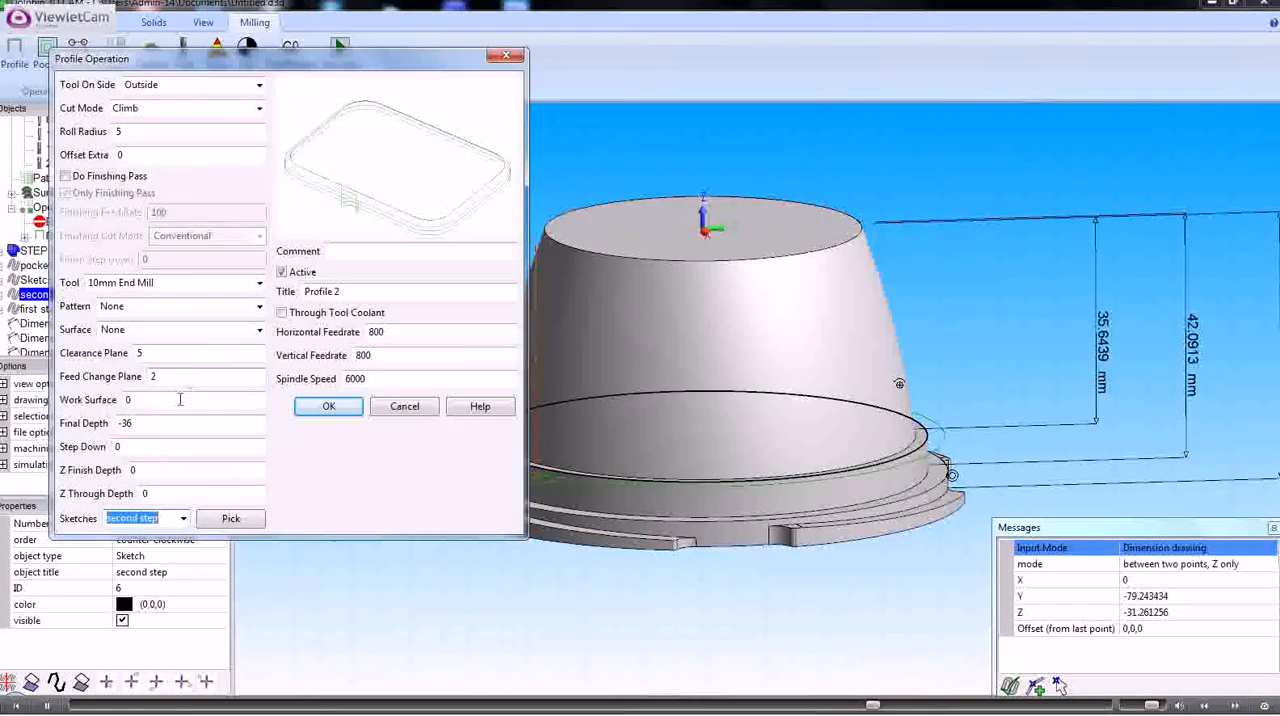
click(142, 423)
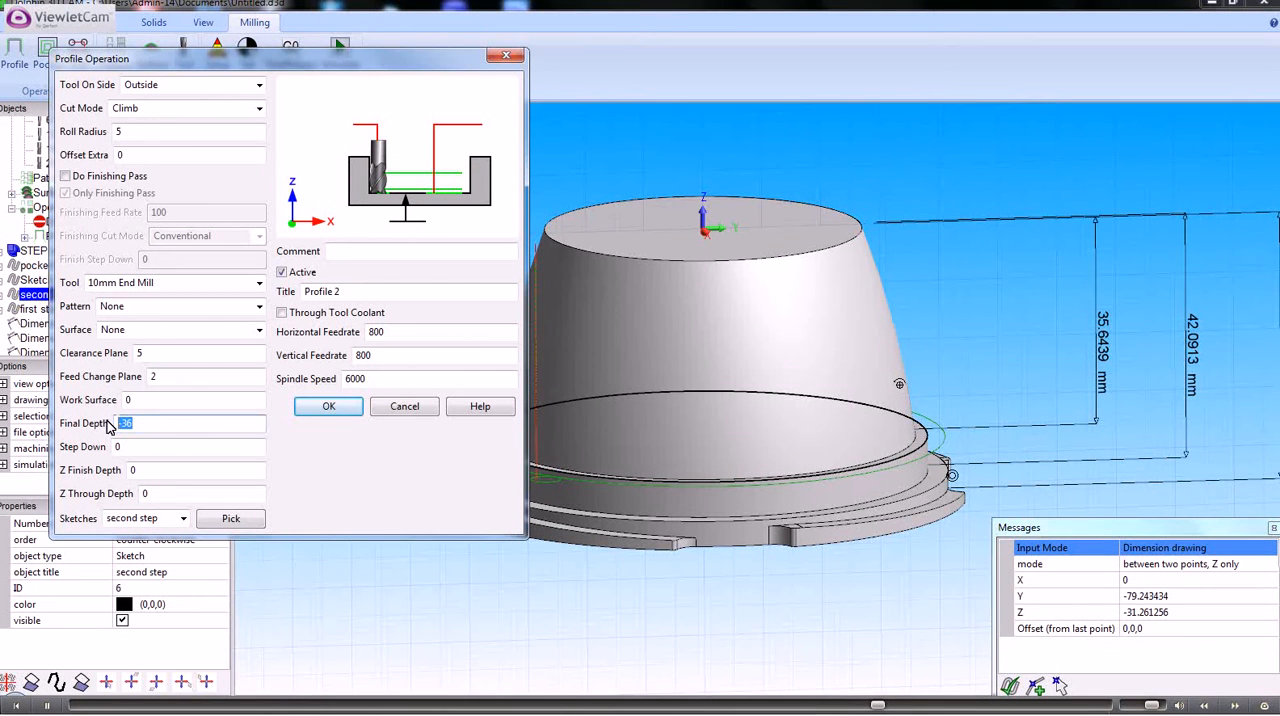
text(-42)
click(330, 407)
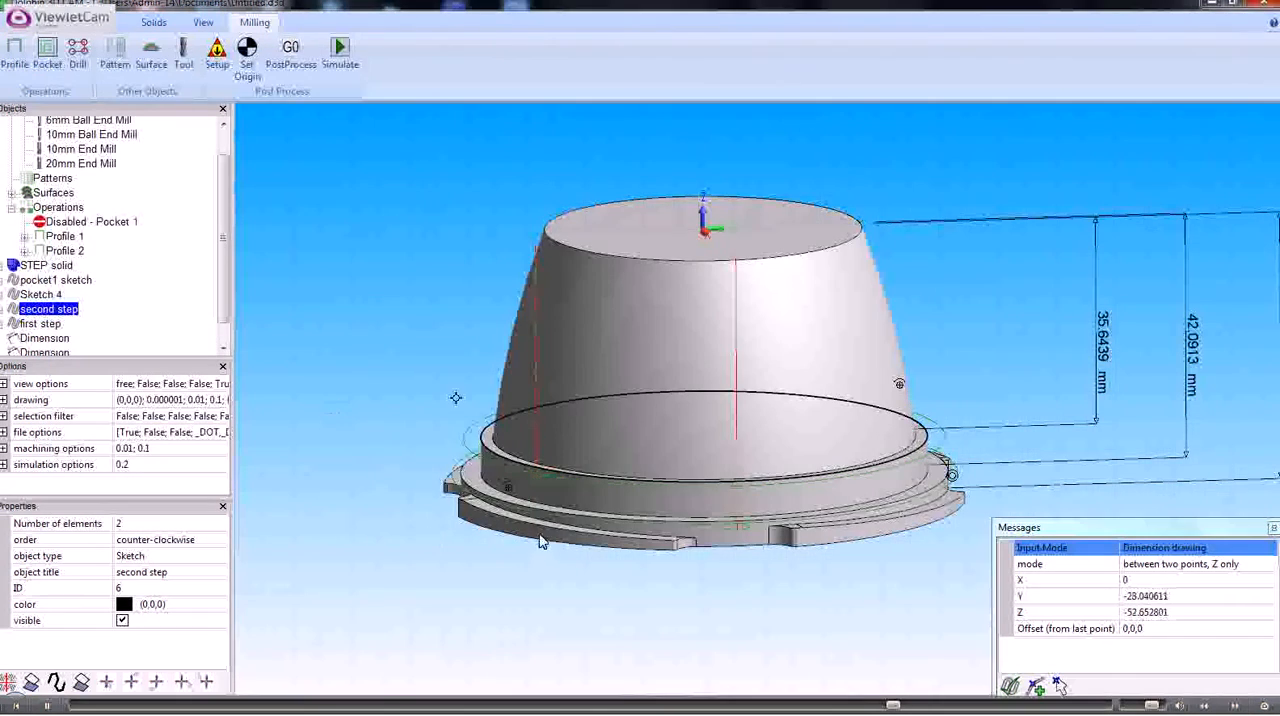
Stop dimension drawing and make a sketch from the notched underside face of the part
middle_drag(533, 529, 587, 526)
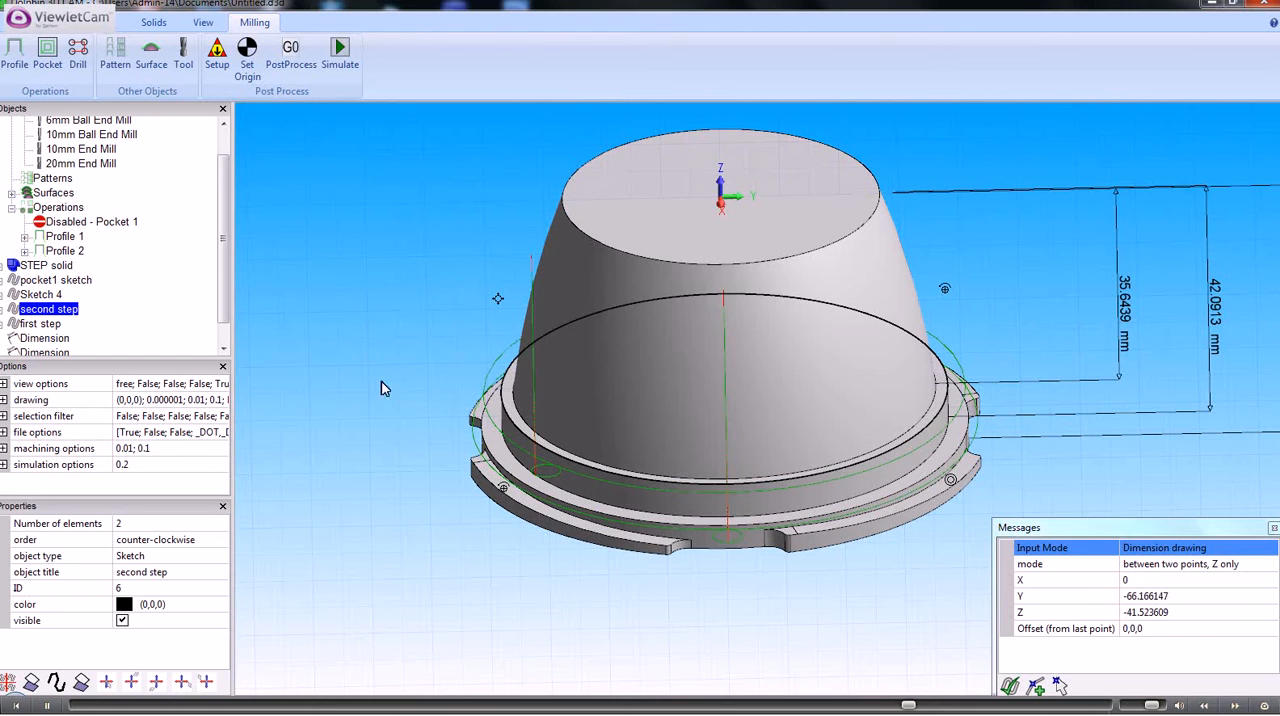
mouse_move(462, 421)
middle_down()
mouse_move(451, 391)
mouse_move(466, 423)
middle_up()
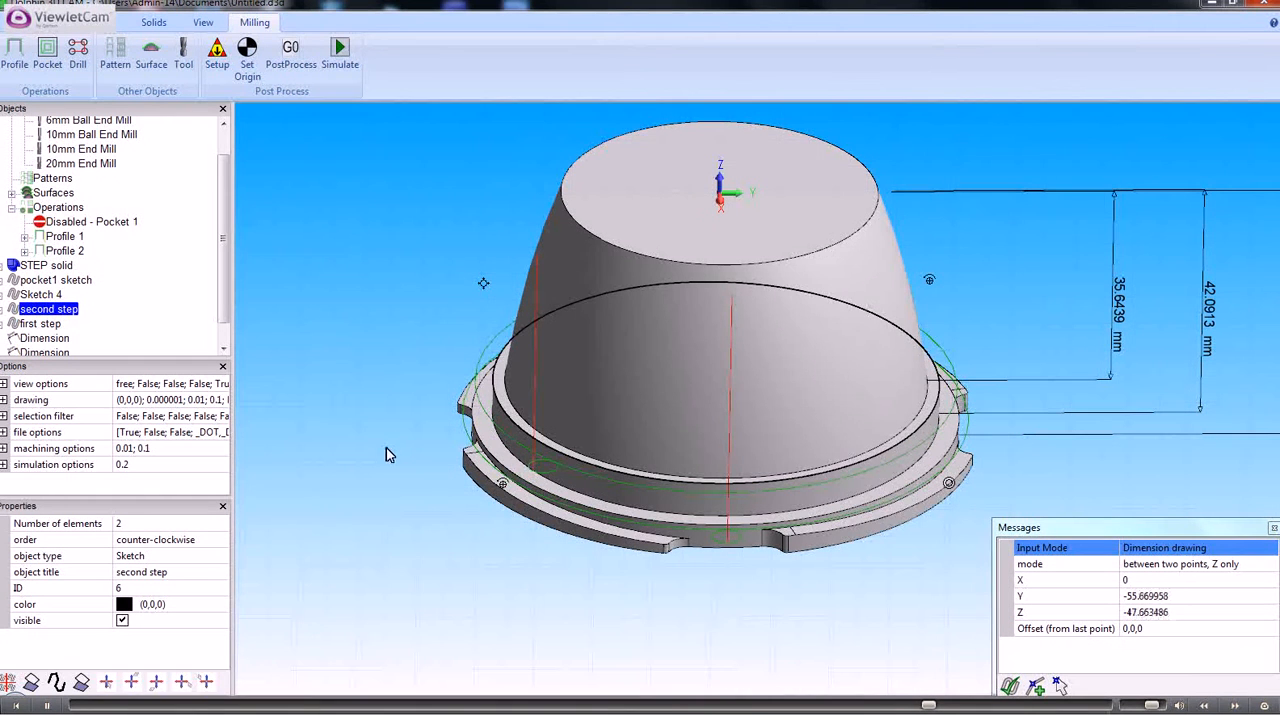
scroll(386, 447, down, 1)
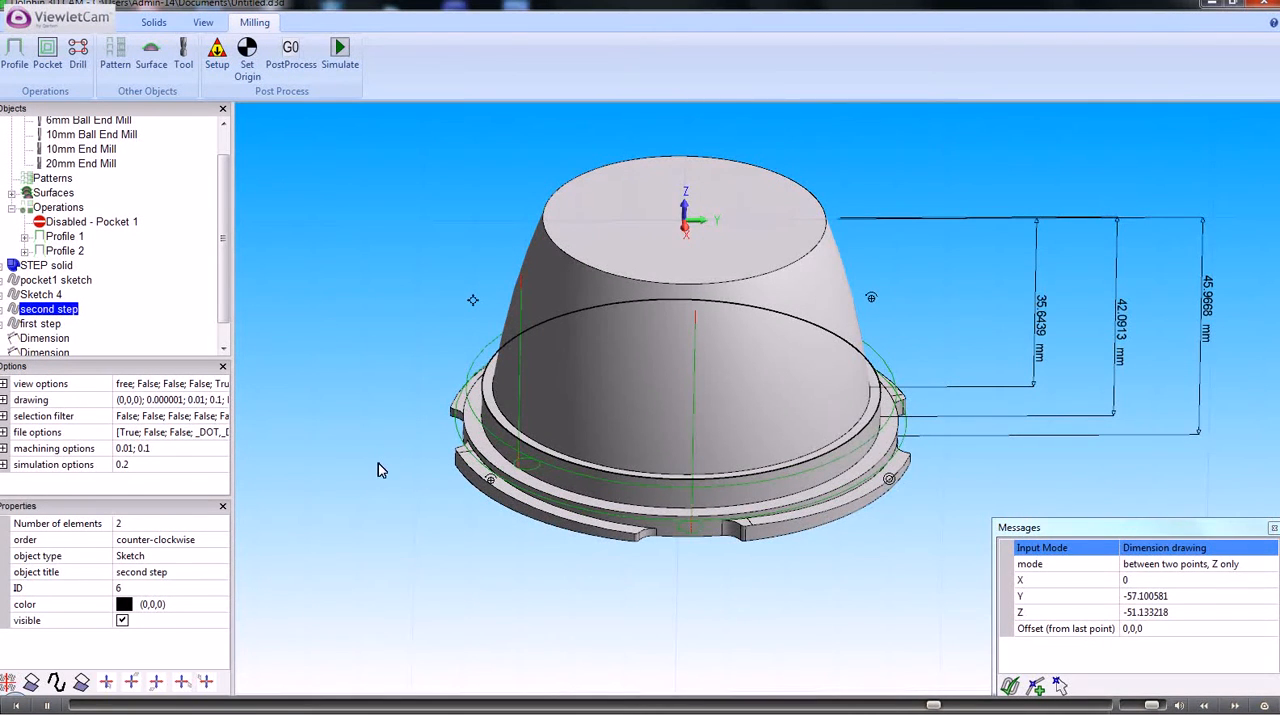
middle_drag(375, 478, 392, 260)
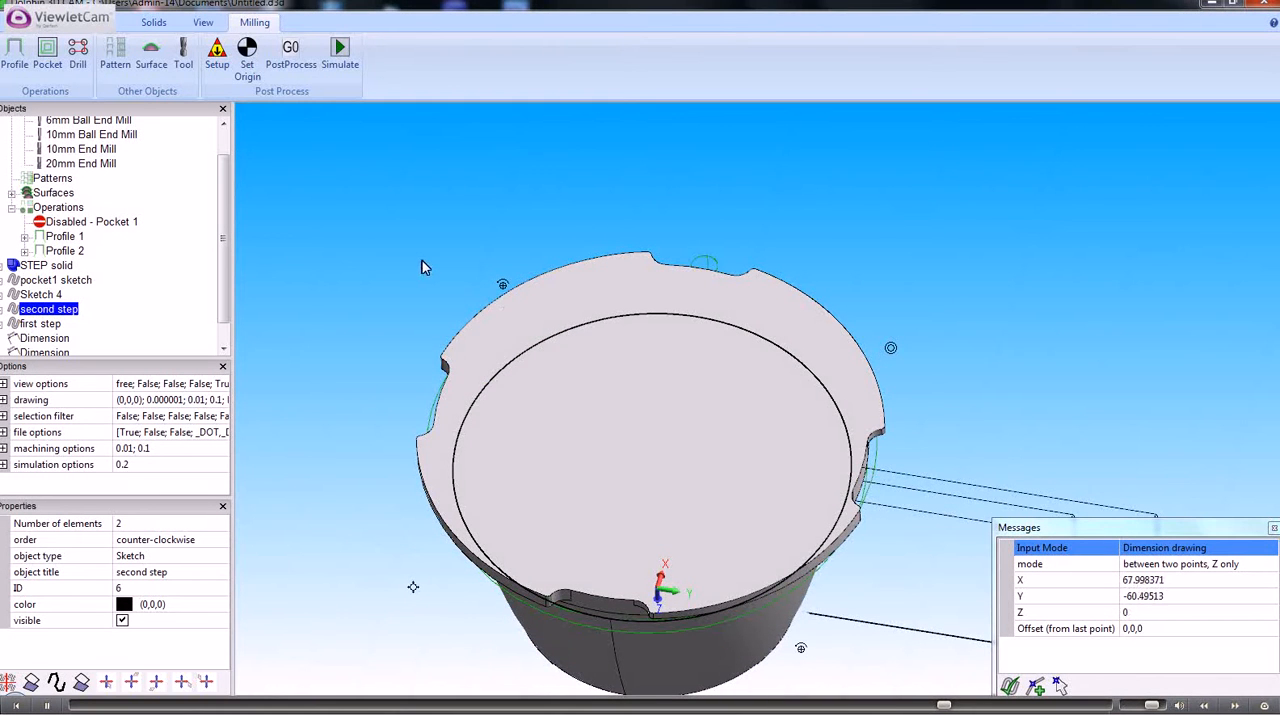
right_click(421, 266)
click(398, 405)
click(370, 378)
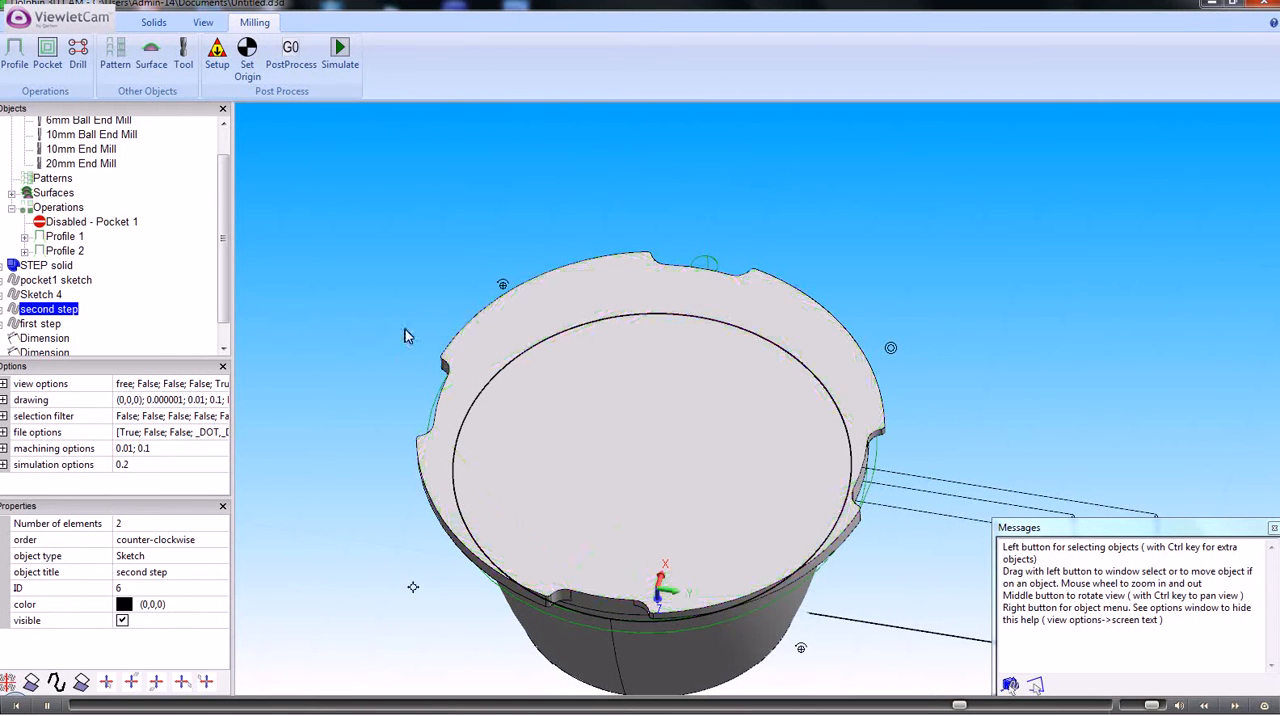
right_click(516, 325)
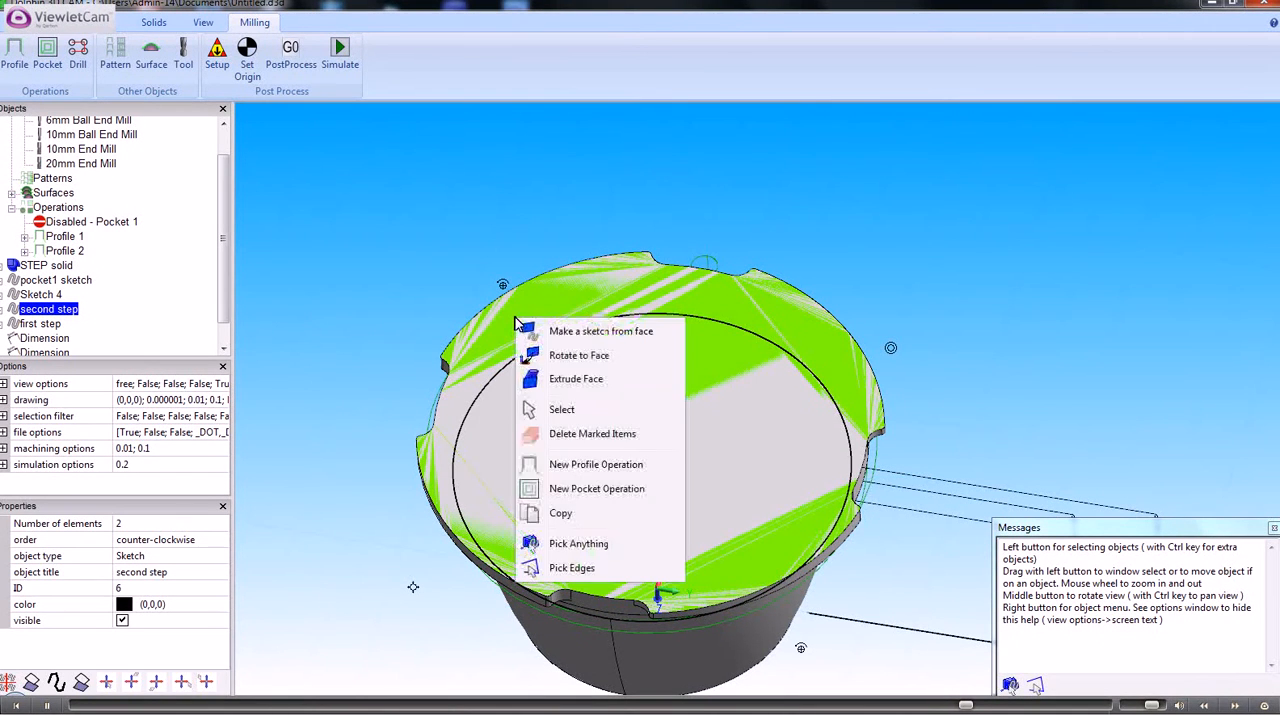
click(583, 334)
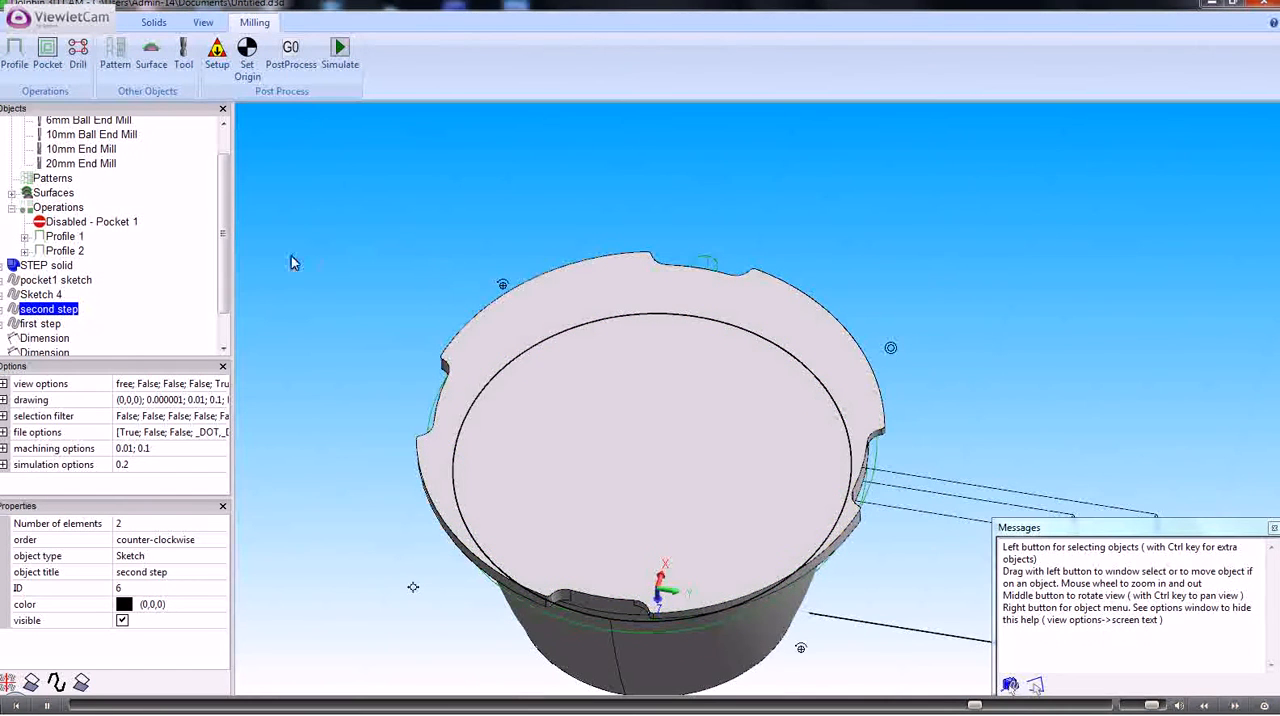
Rename the new sketch of the notched underside face as "bottom face"
scroll(227, 258, down, 2)
click(45, 341)
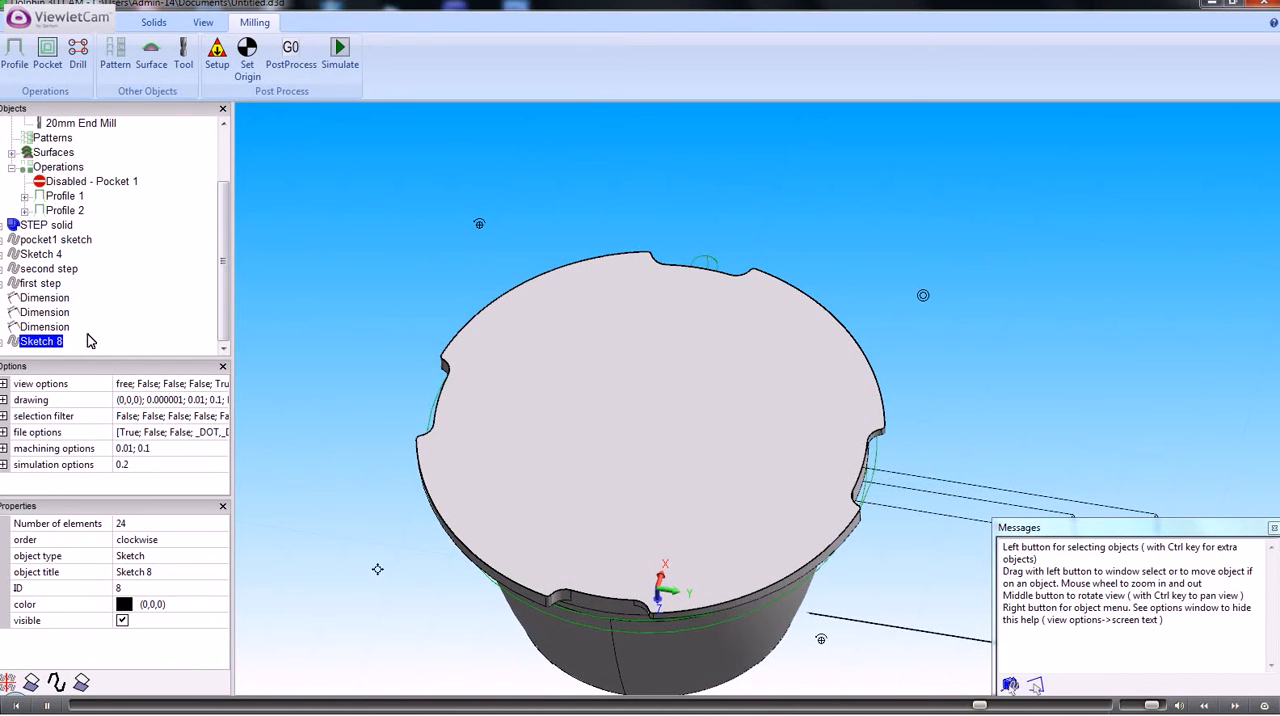
middle_drag(399, 234, 350, 474)
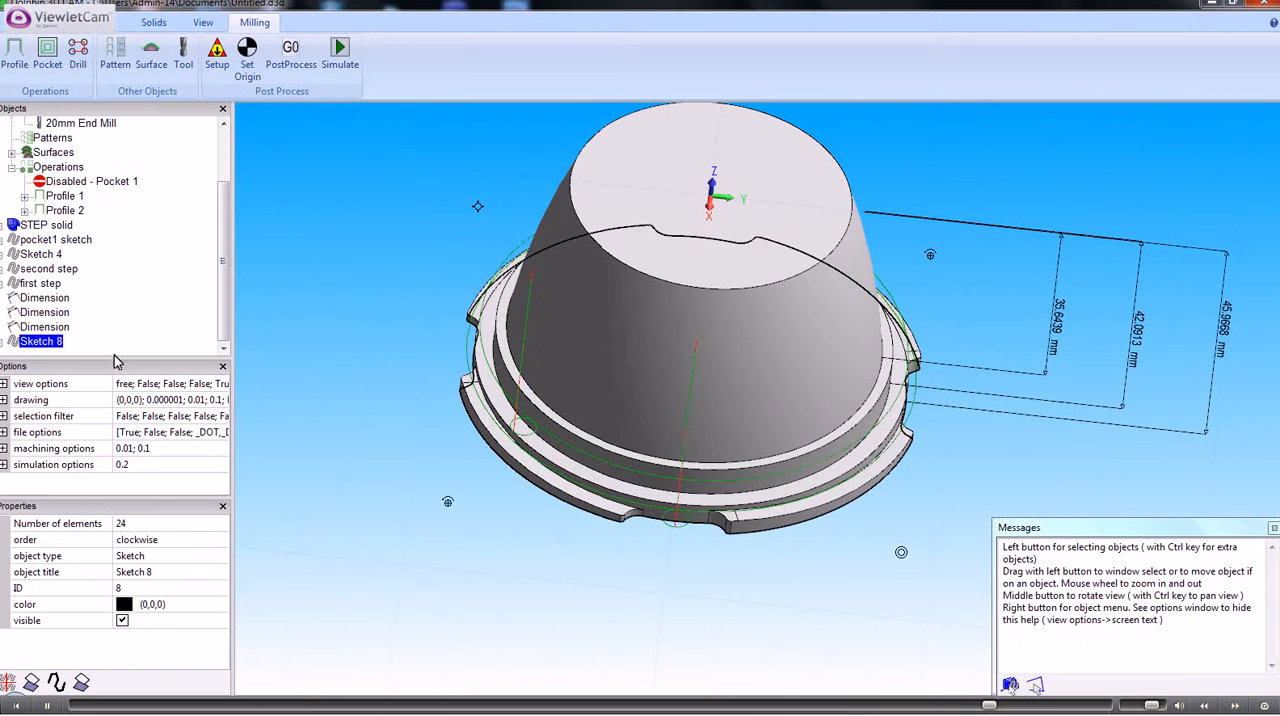
click(141, 572)
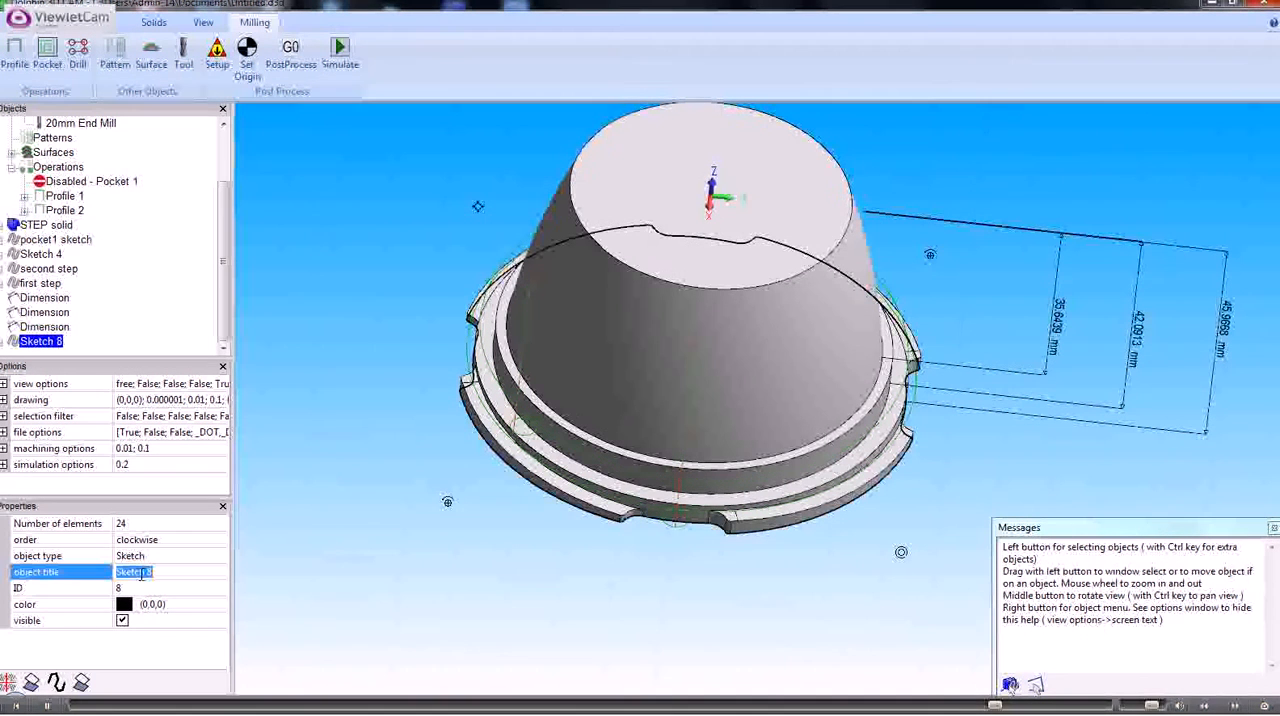
text(bottom face)
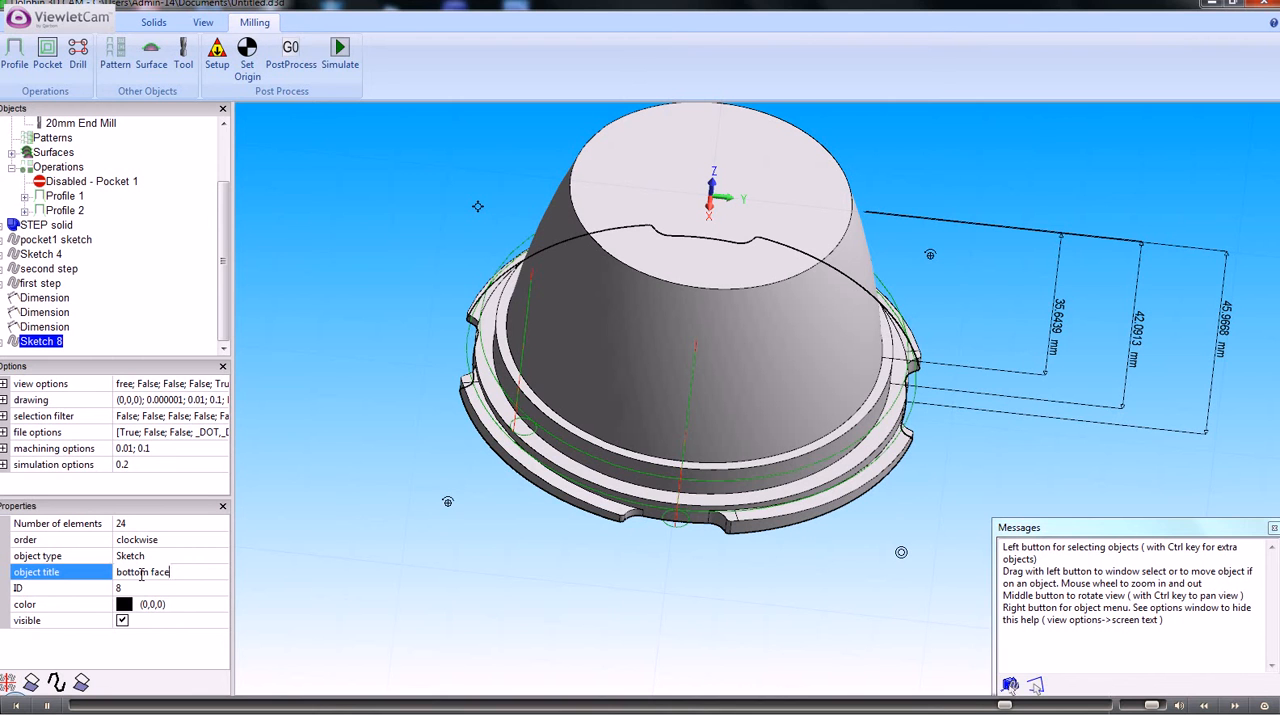
key(Return)
Start a profile operation from the "bottom face" sketch with a roll radius of 7.5 and the 20mm End Mill
right_click(70, 342)
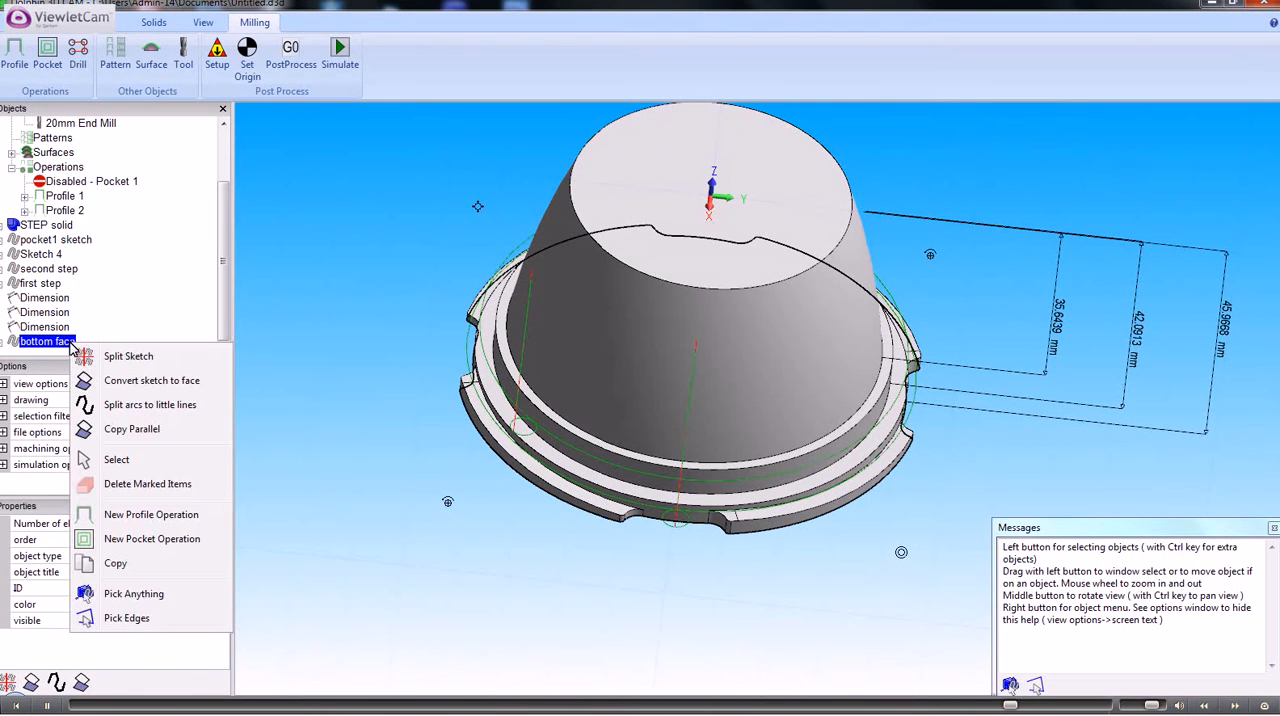
click(142, 514)
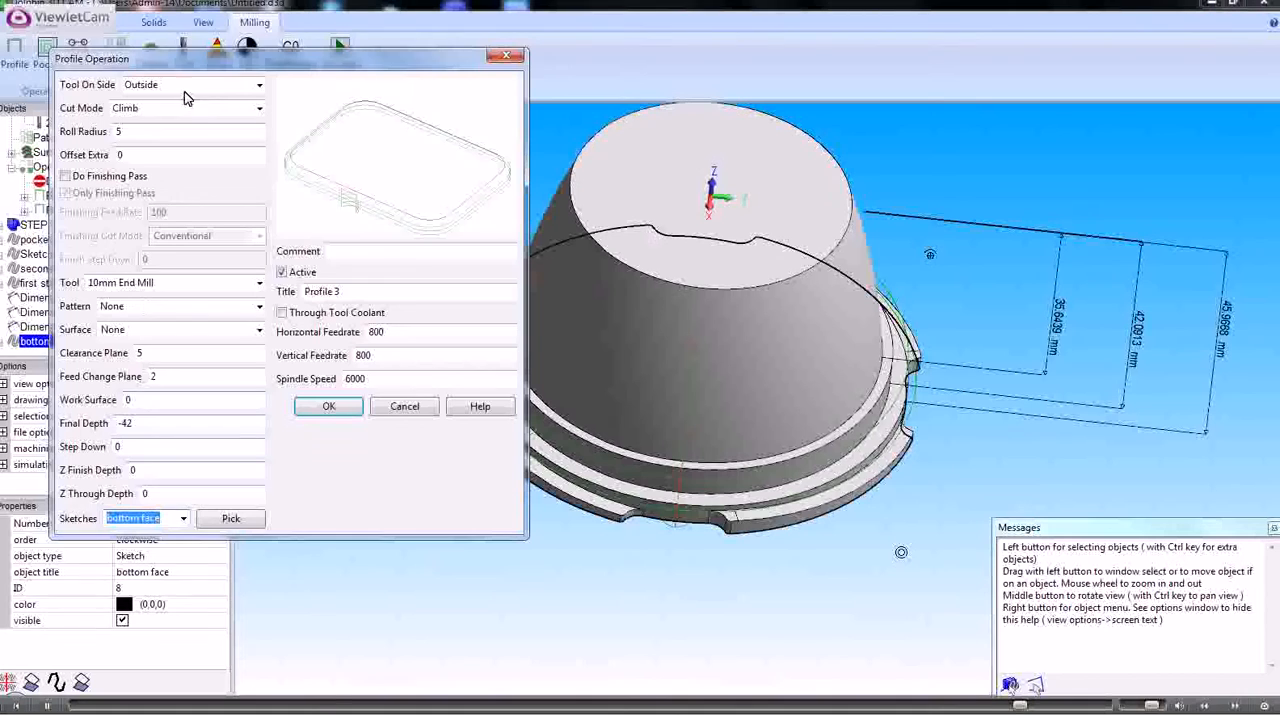
double_click(134, 131)
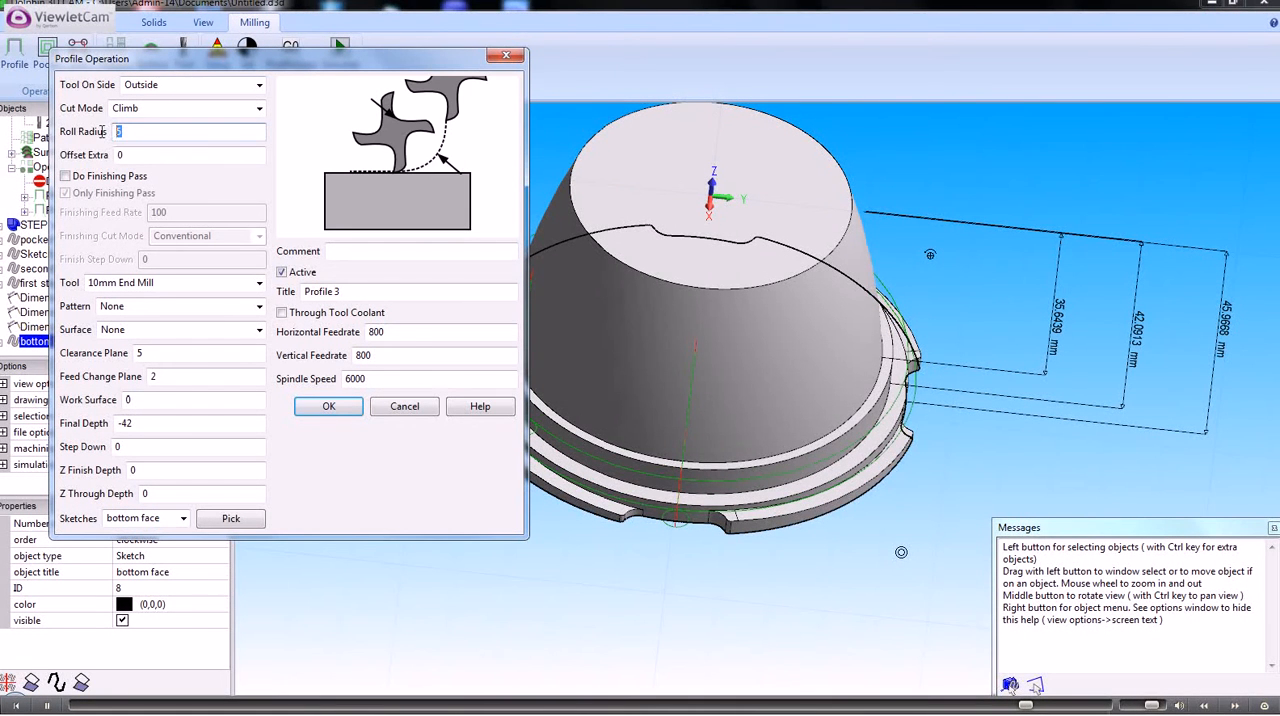
text(7.5)
click(258, 284)
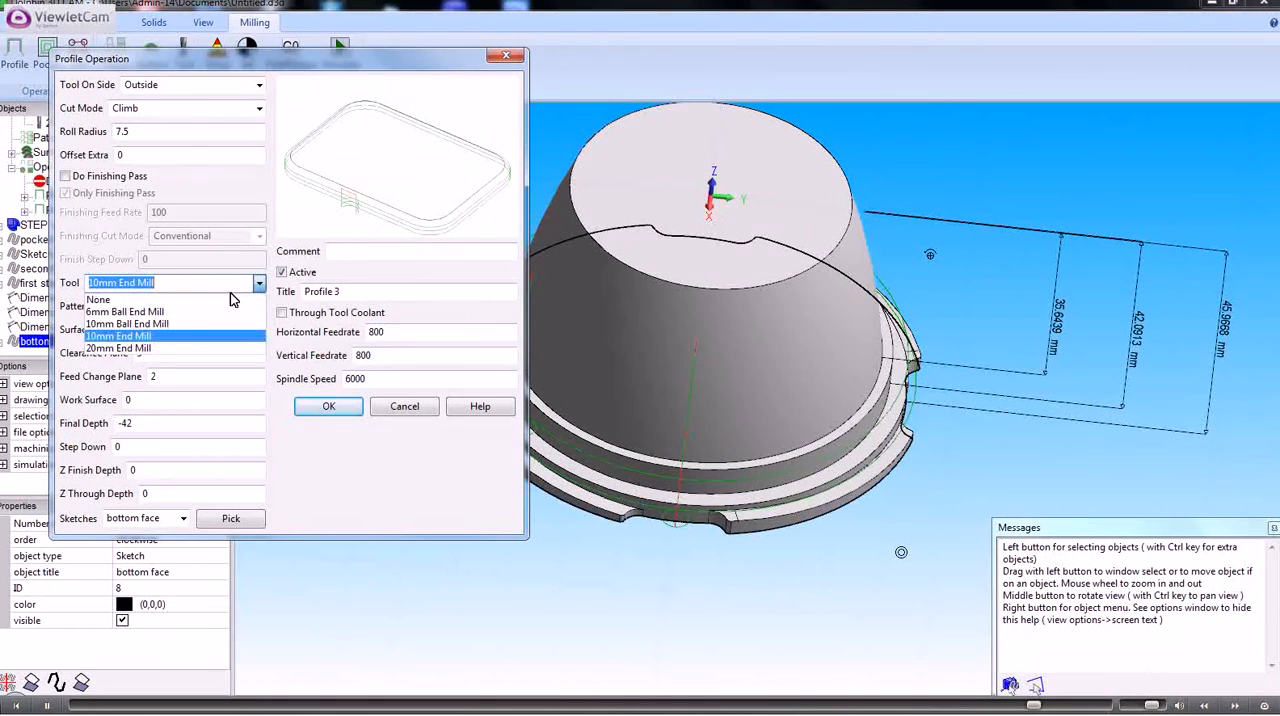
click(135, 348)
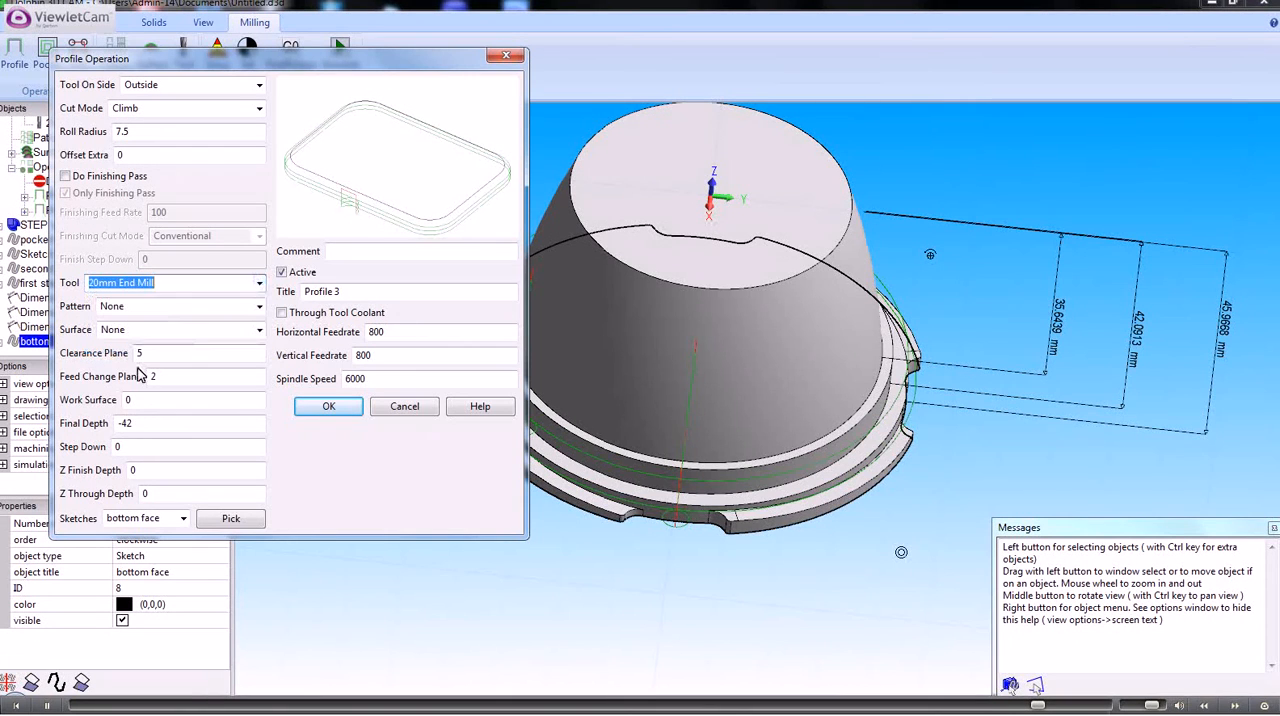
Set the bottom face profile's final depth to -46 and create the operation
double_click(135, 424)
text(-4)
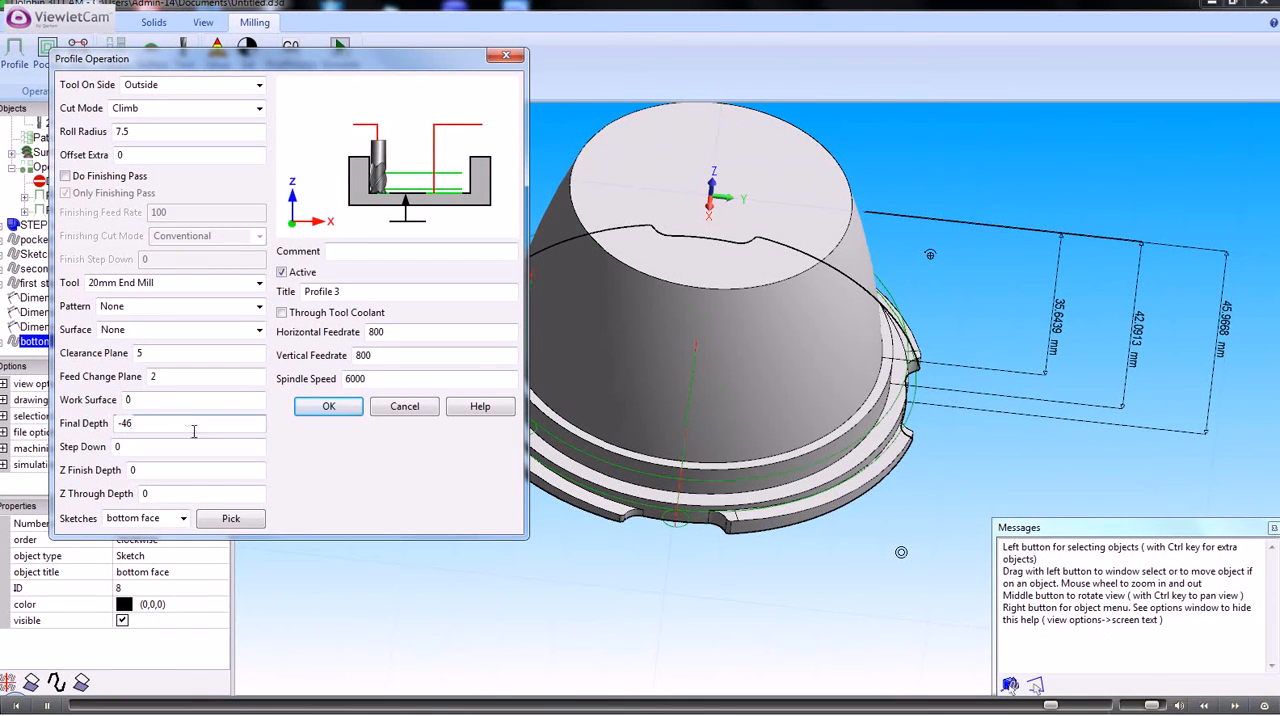
click(344, 409)
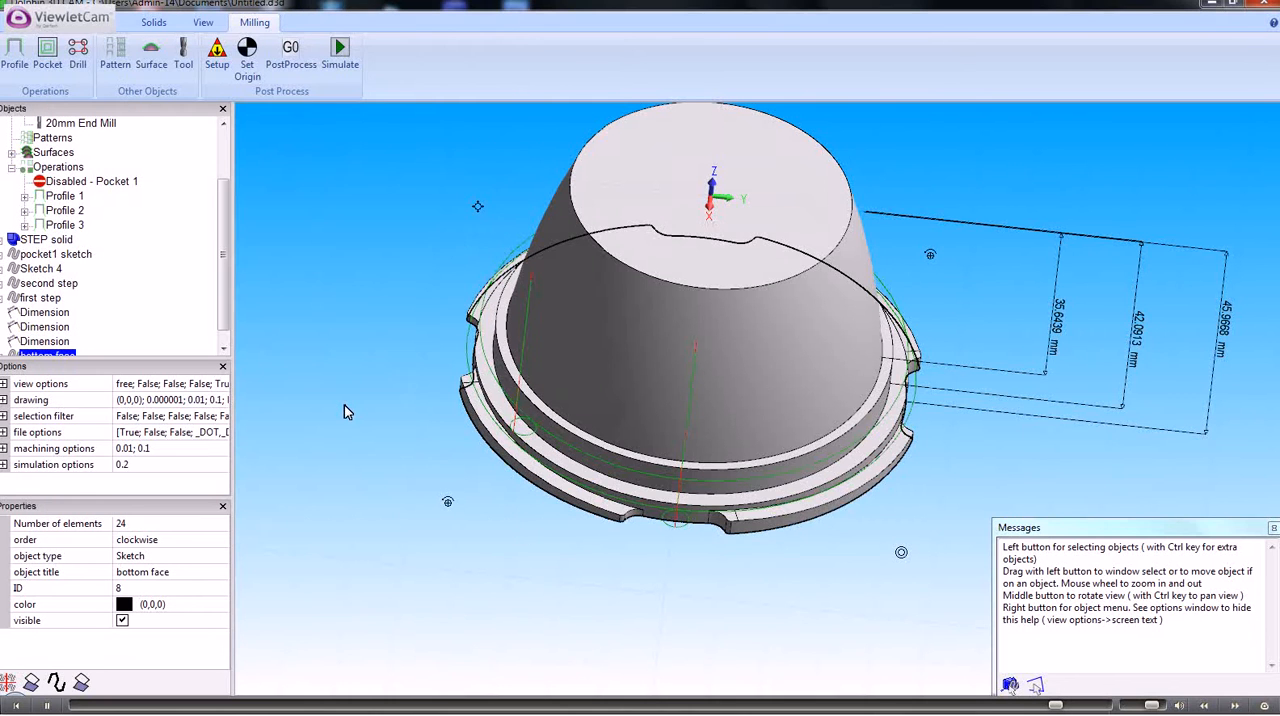